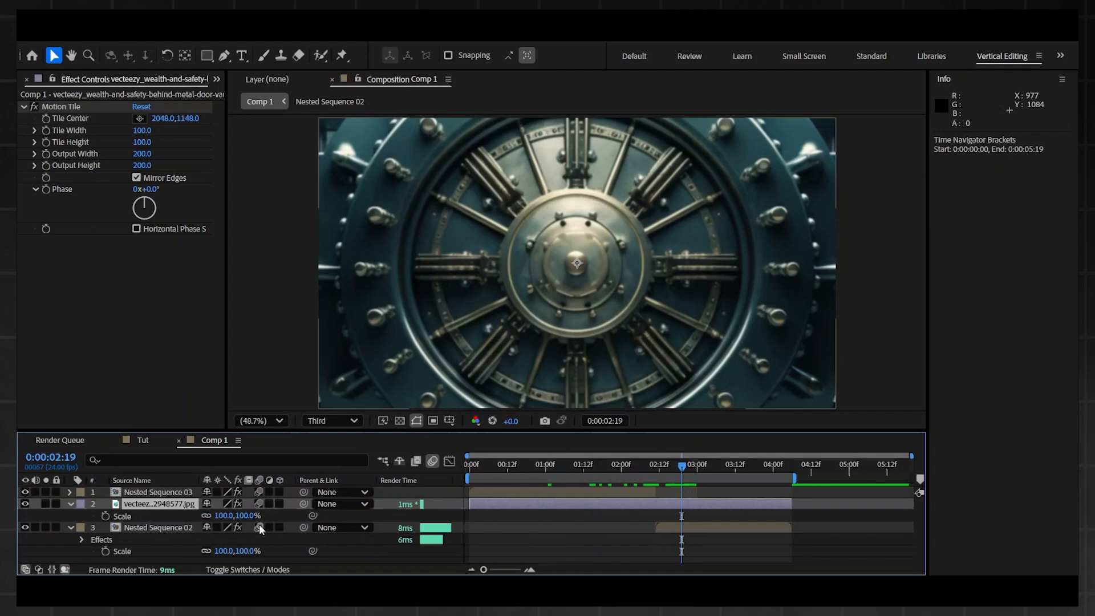
Step: Scale the vault image layer down until it just fills the composition frame
drag(225, 516, 194, 528)
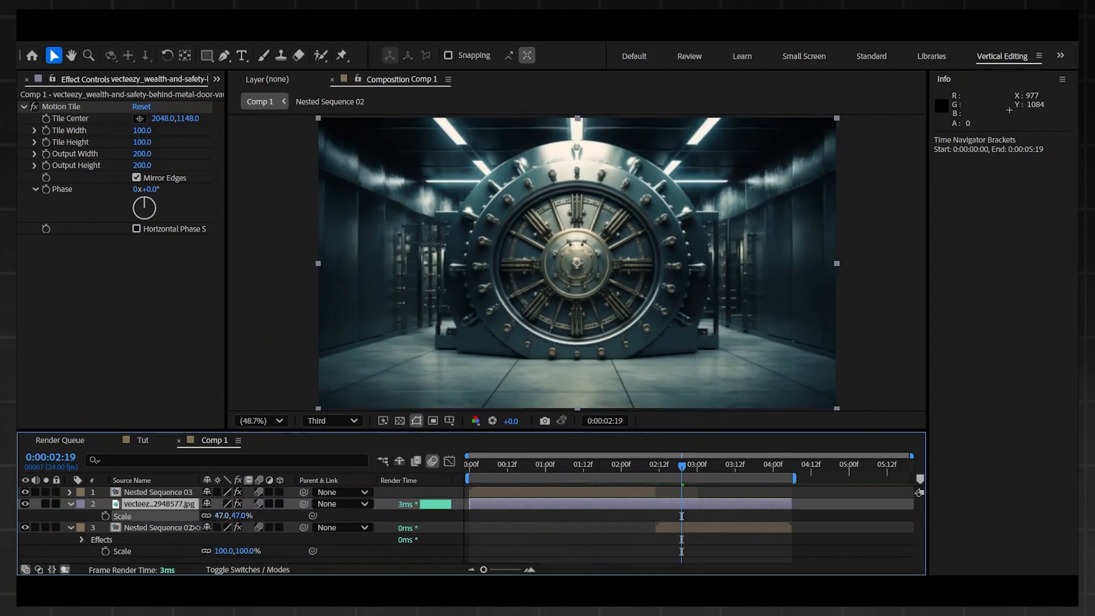
drag(194, 528, 196, 527)
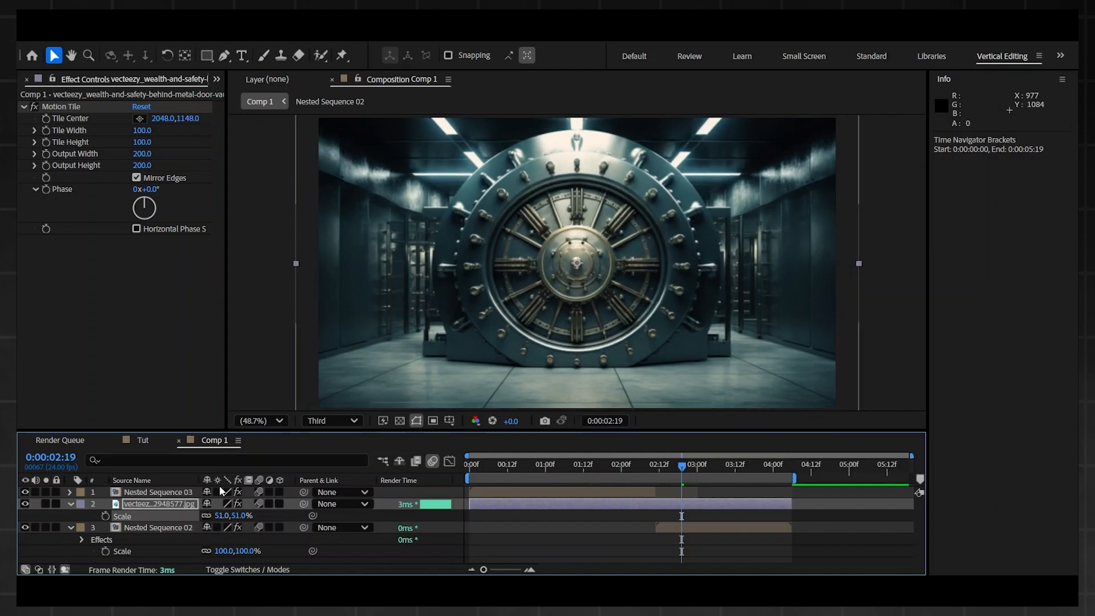
drag(219, 516, 218, 516)
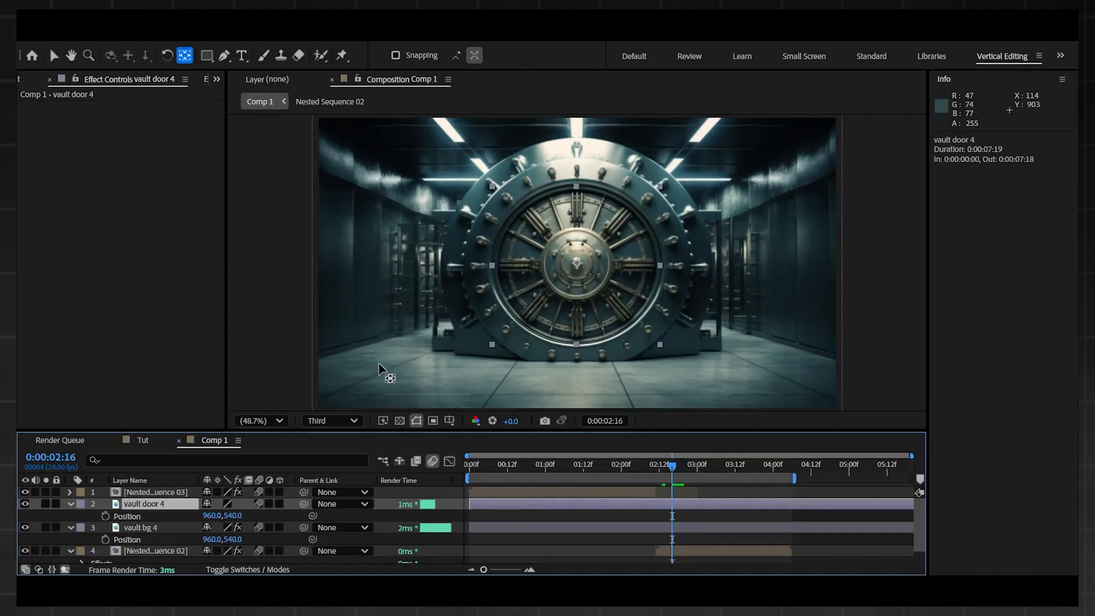
Step: Toggle the visibility of the vault door 4 layer to examine the cut-out opening in the vault background
click(690, 466)
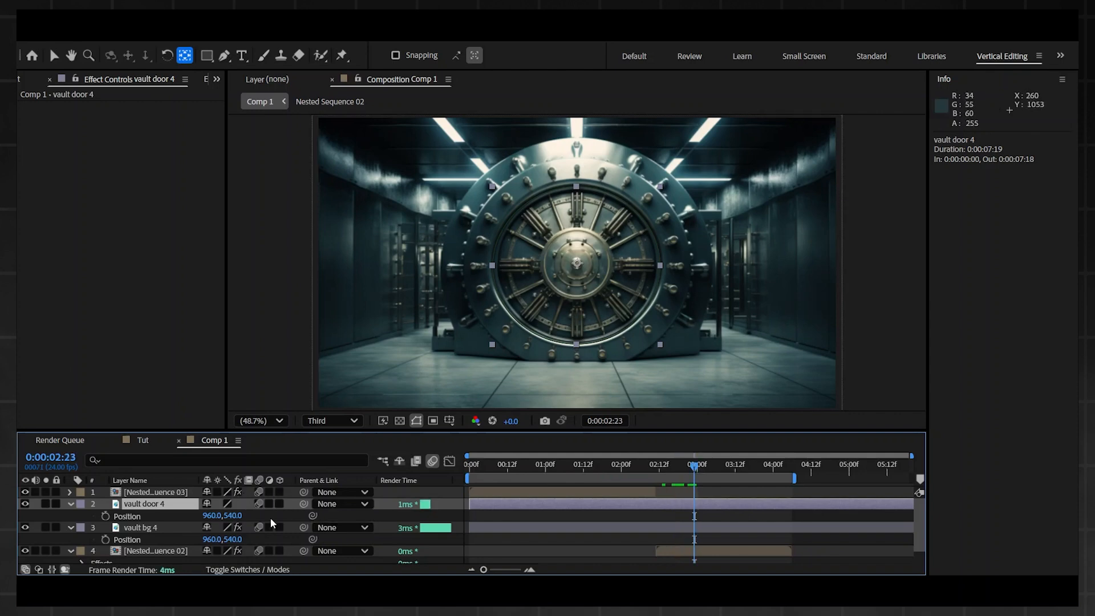
click(25, 505)
click(26, 504)
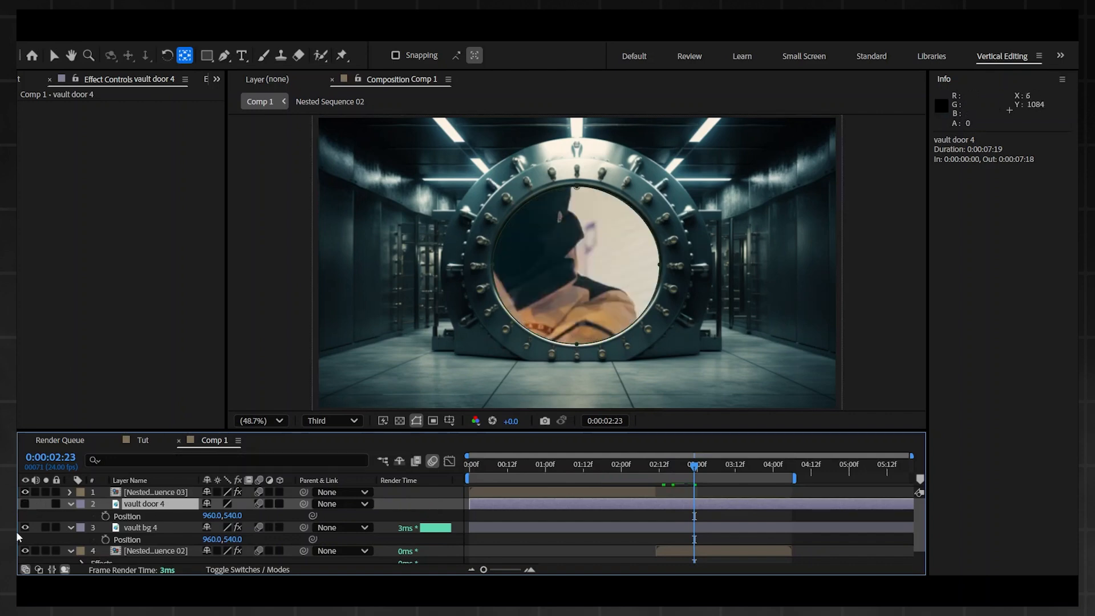
click(26, 504)
click(25, 504)
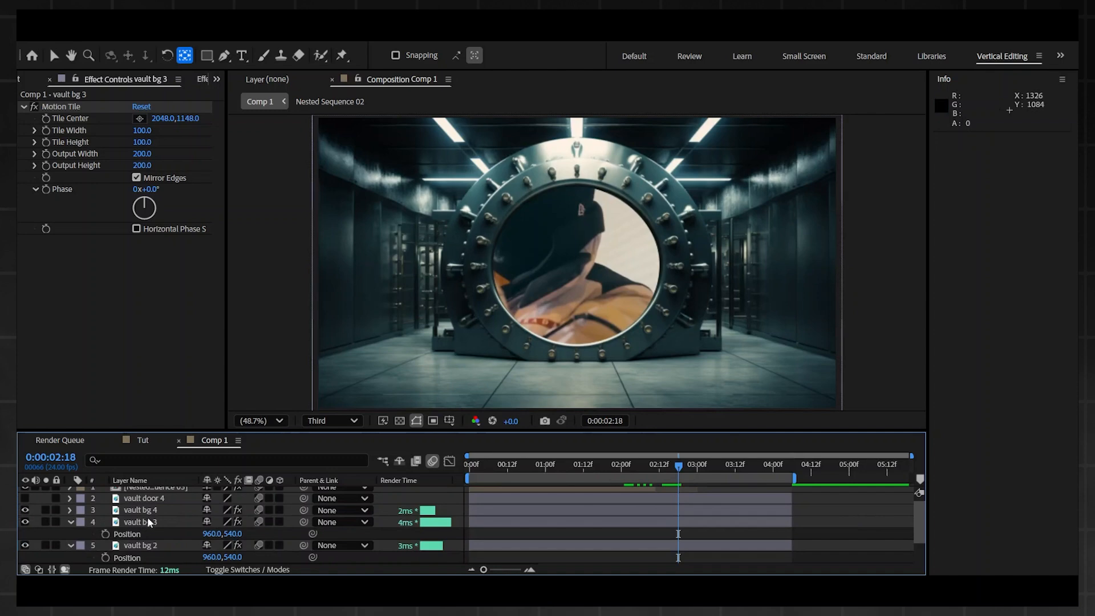
Step: Review the vault background copies and select the four layers from vault bg to vault bg 4
click(25, 498)
click(152, 521)
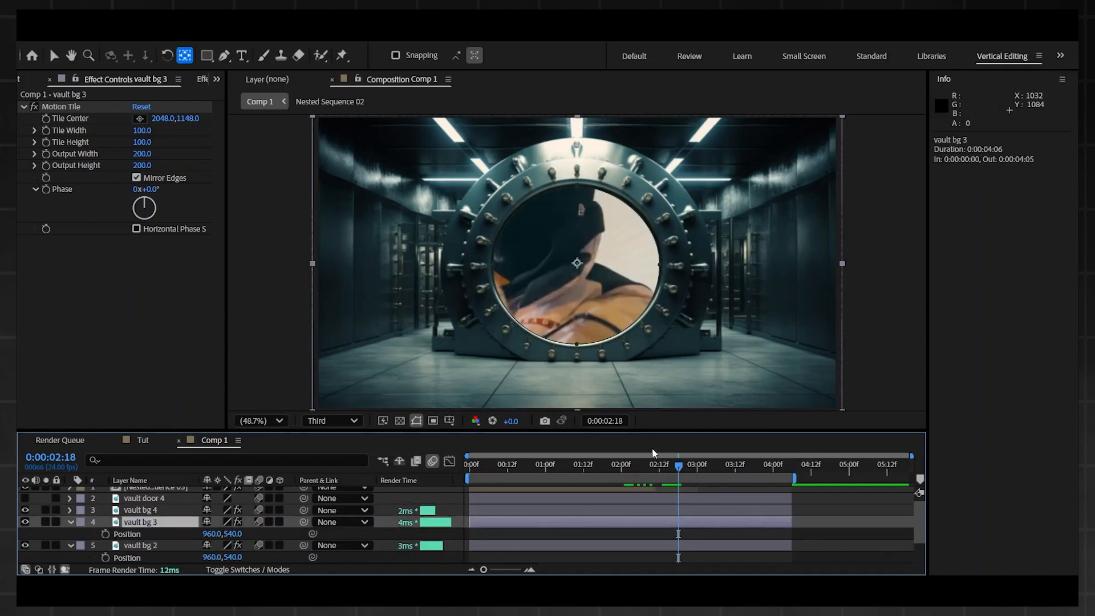
scroll(710, 520, up, 1)
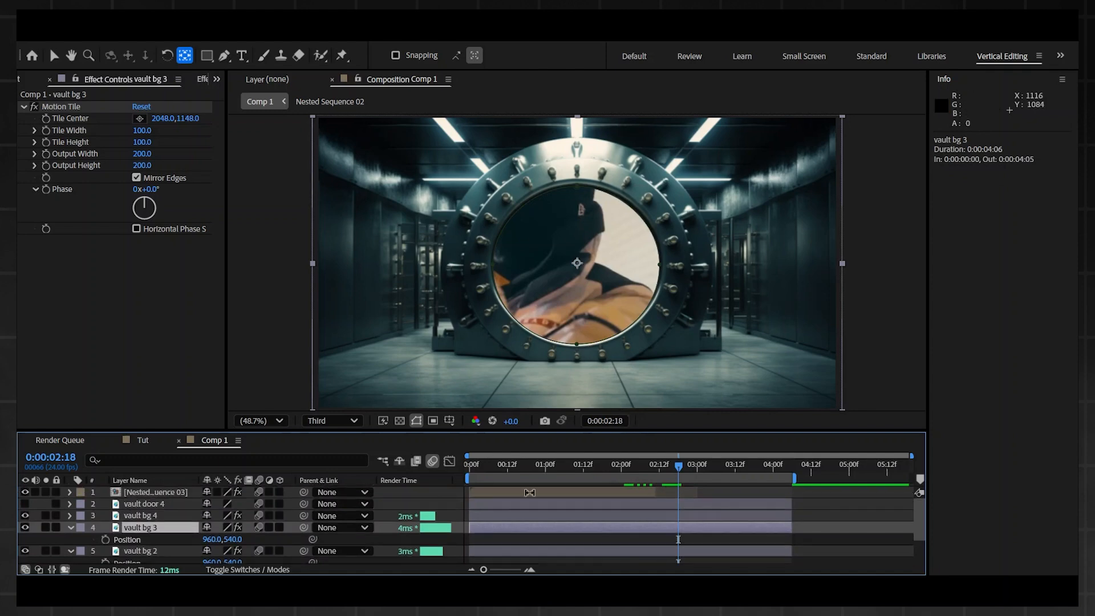
scroll(137, 522, down, 3)
click(153, 537)
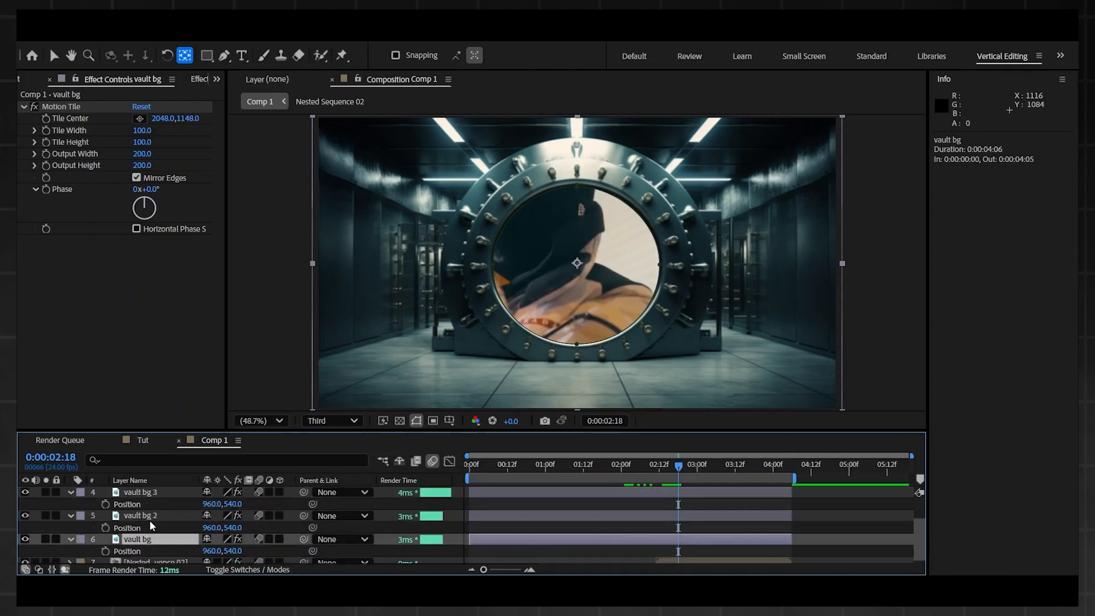
scroll(154, 517, up, 3)
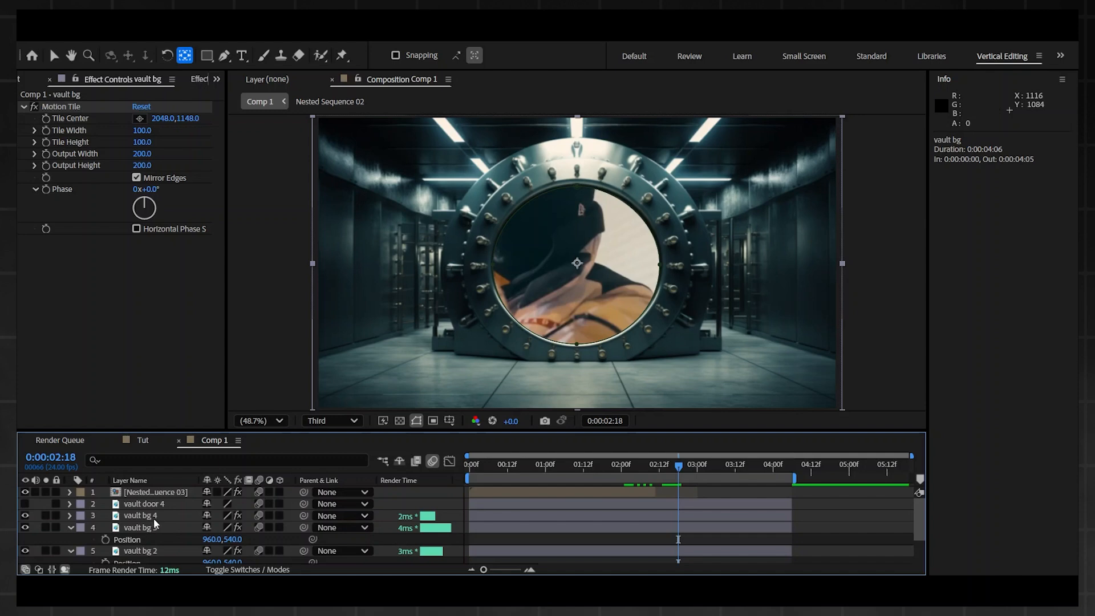
shift+click(153, 517)
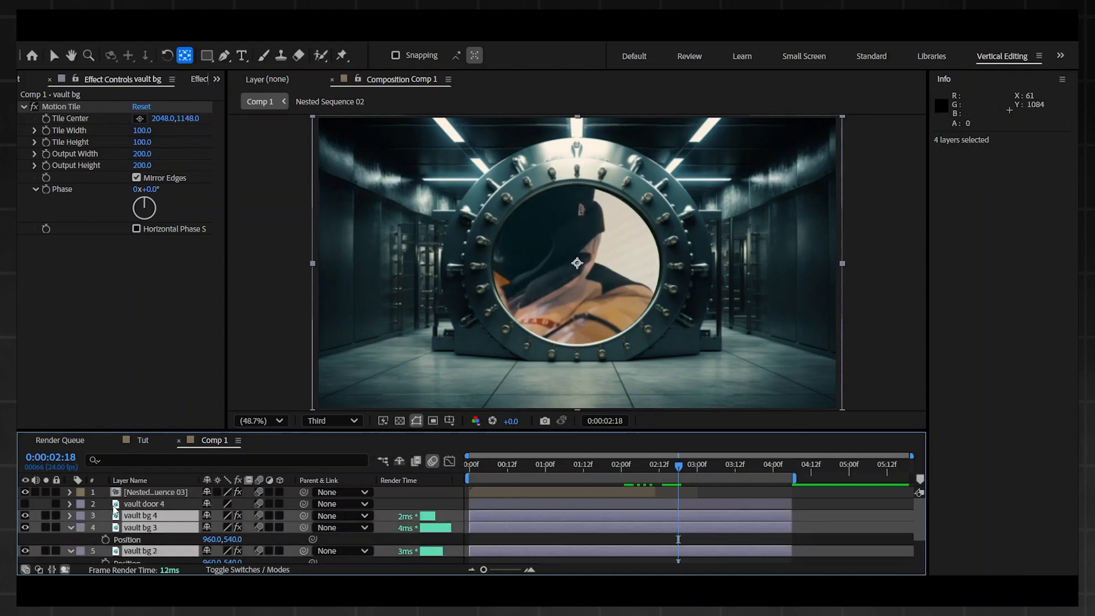
Step: Compare the vault with and without the vault door 4 layer by toggling its visibility, ending with the door hidden
click(143, 503)
click(25, 503)
click(25, 503)
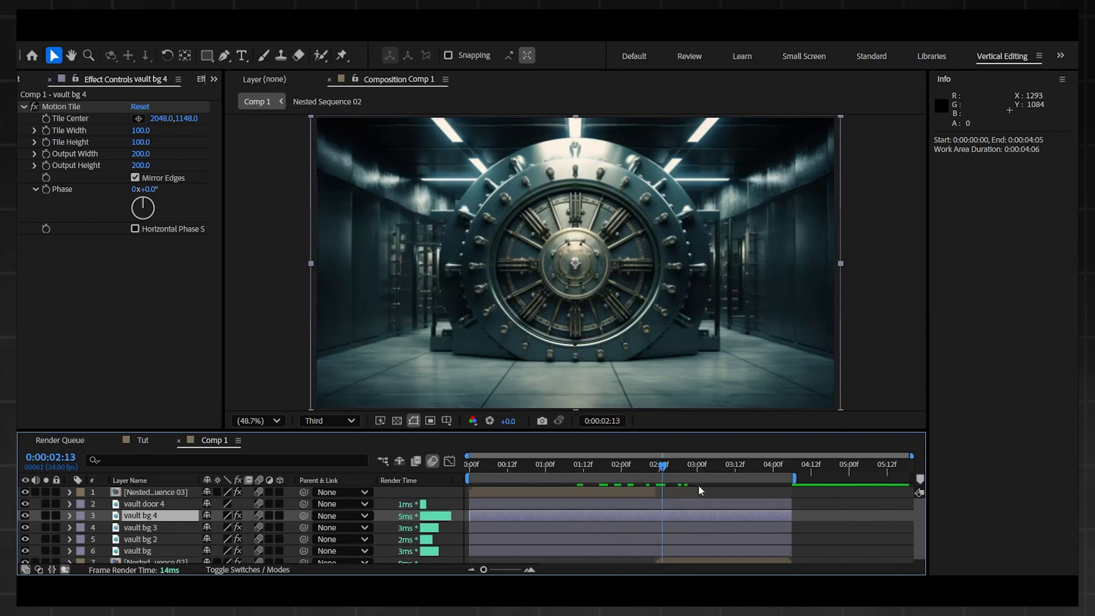
click(717, 496)
click(132, 518)
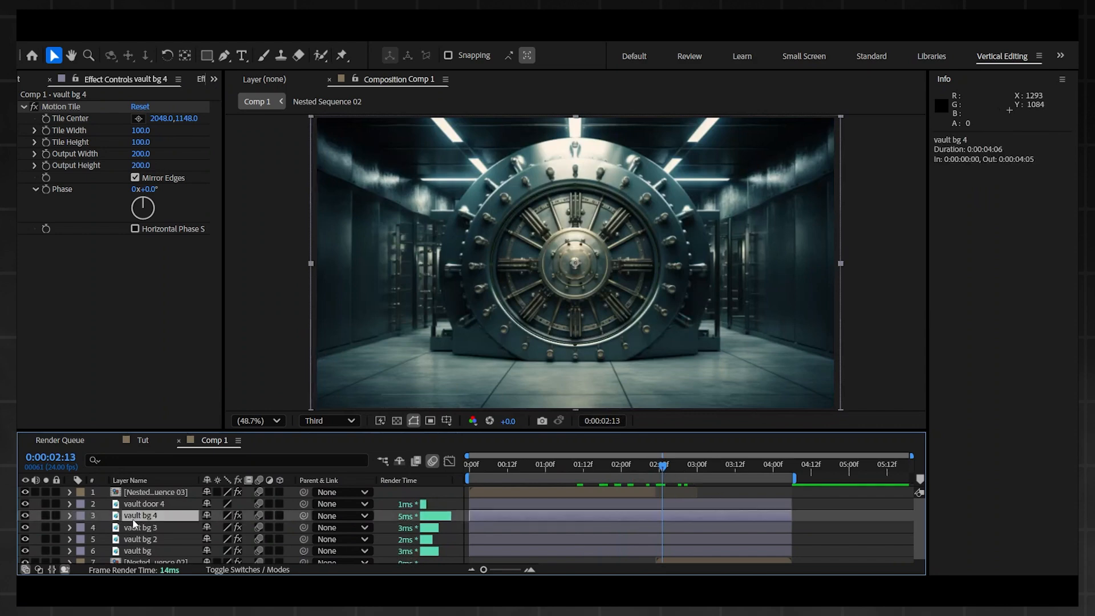
click(25, 504)
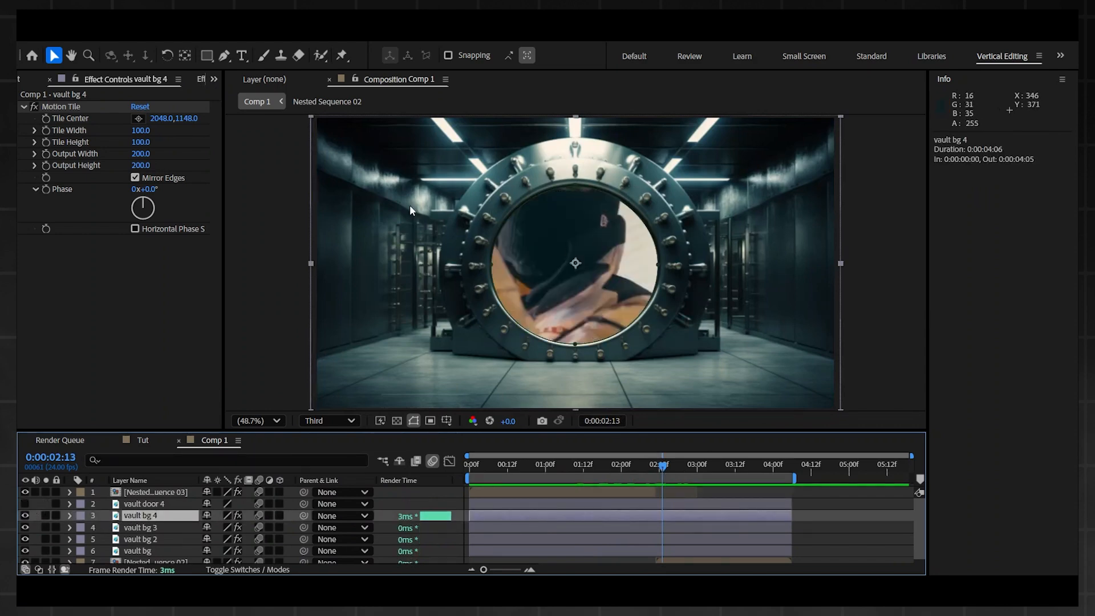
Step: Select the four vault bg layers as a group, and toggle the vault door 4 layer until it is visible again
scroll(551, 524, down, 1)
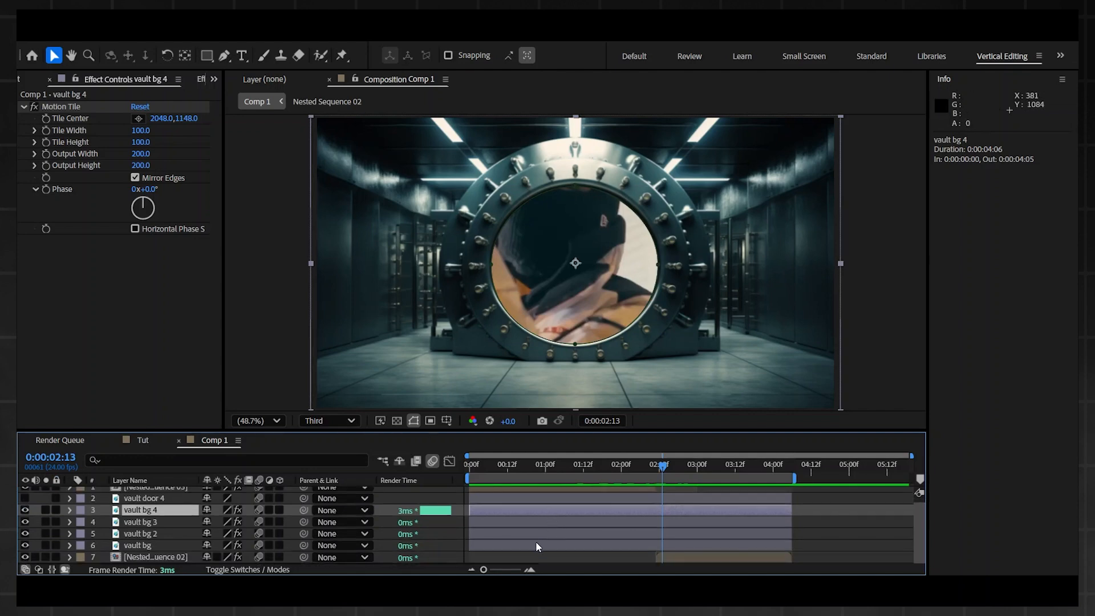
click(535, 546)
shift+click(552, 511)
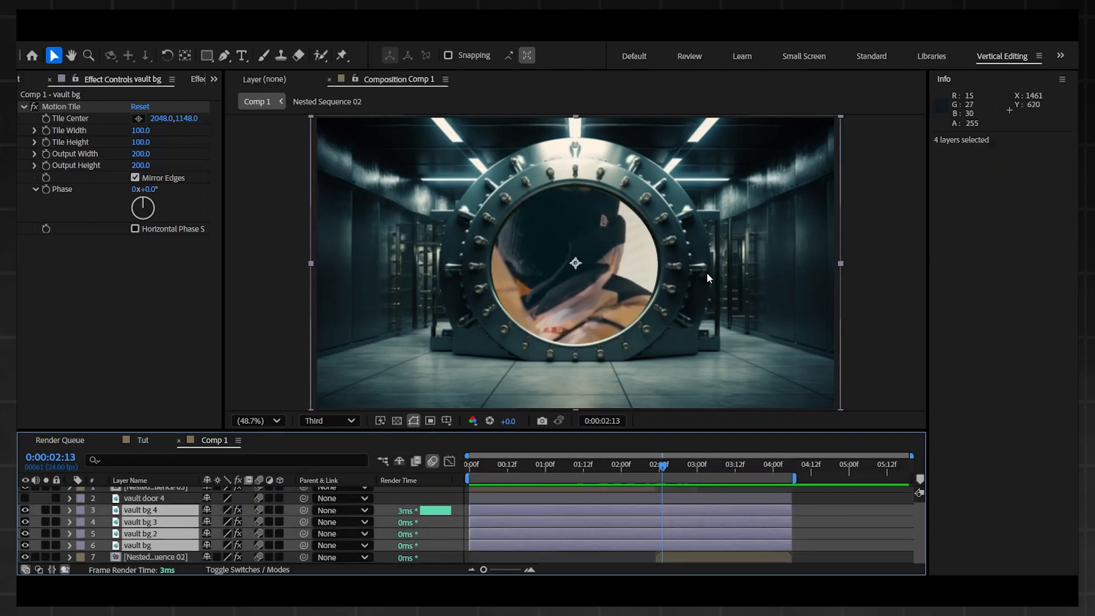
click(642, 498)
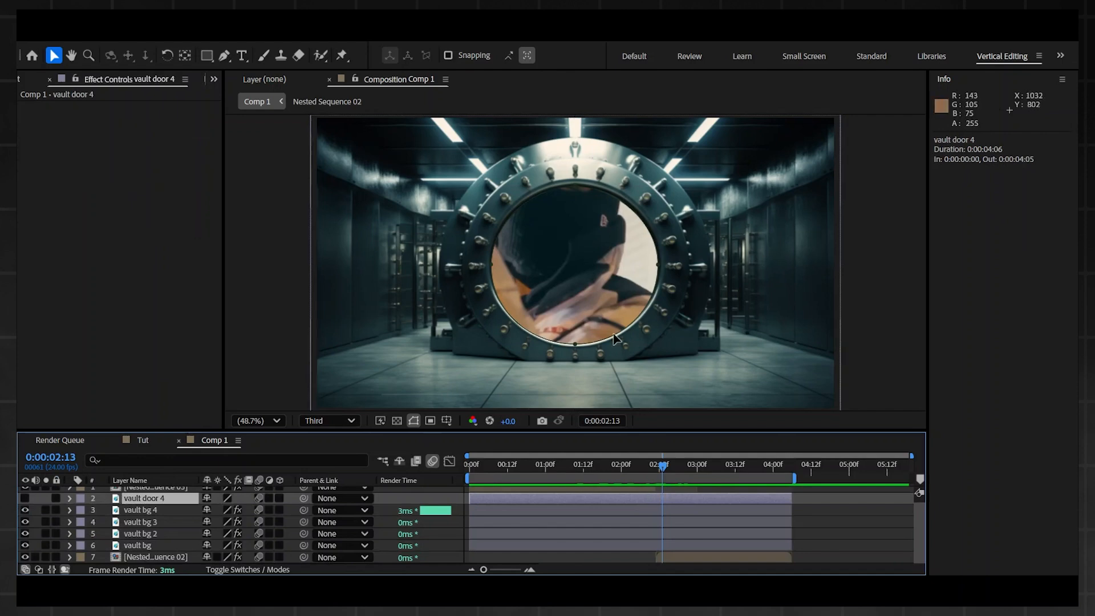
click(24, 499)
click(24, 499)
click(24, 499)
Step: Make every layer from Nested Sequence 03 to Nested Sequence 02 a 3D layer
scroll(153, 497, up, 1)
click(158, 494)
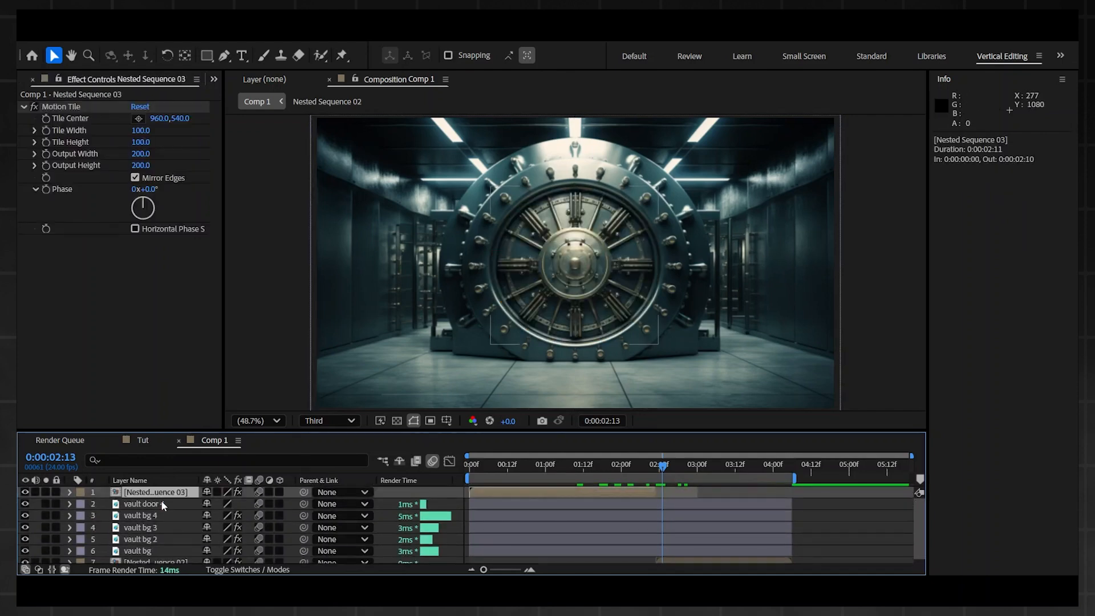
scroll(160, 513, down, 1)
shift+click(153, 549)
shift+click(170, 557)
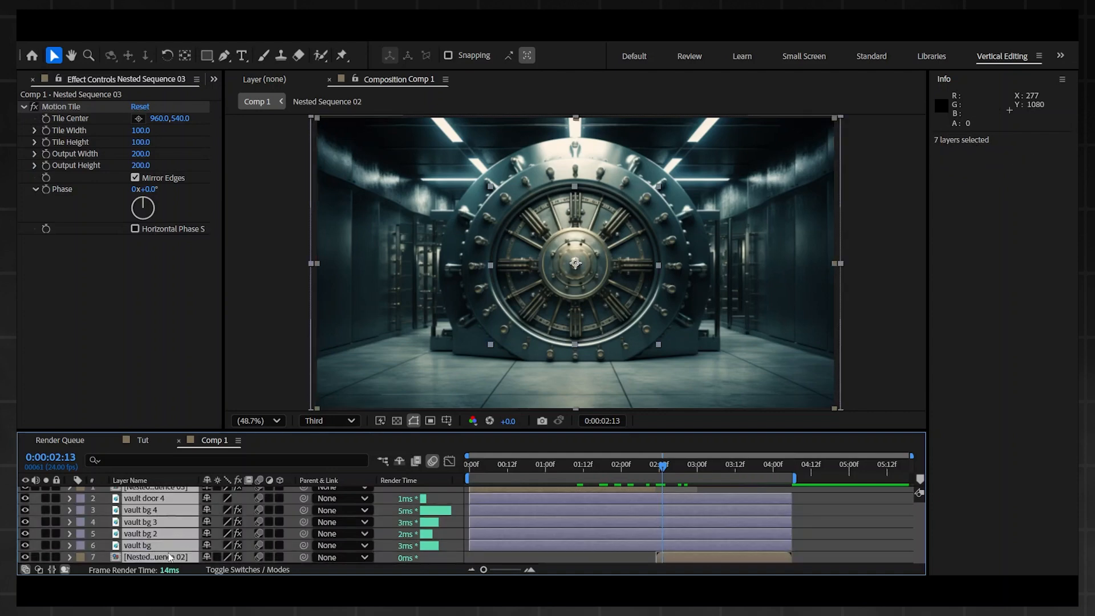
click(278, 557)
click(823, 511)
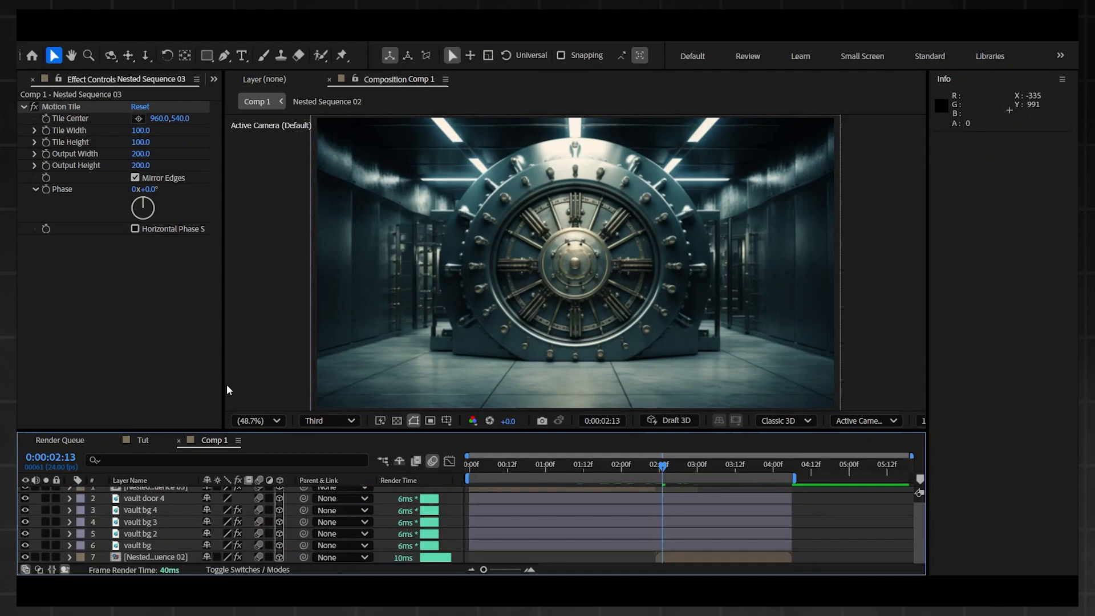
Step: Widen the composition viewer and switch it to a two-view layout with Custom View 1 beside the active camera
drag(223, 388, 191, 388)
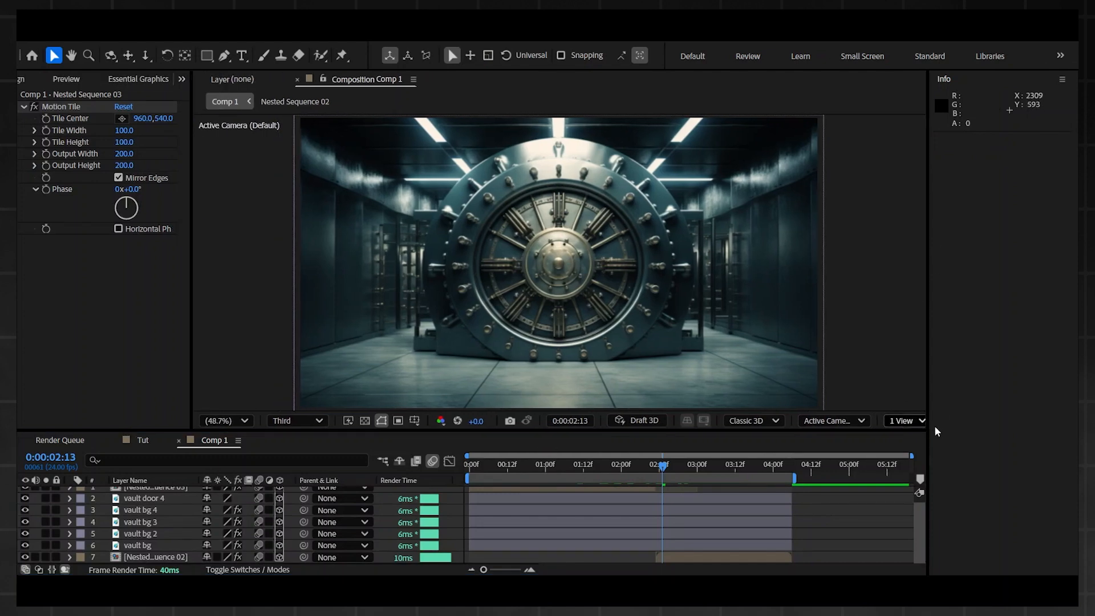
click(912, 421)
click(922, 454)
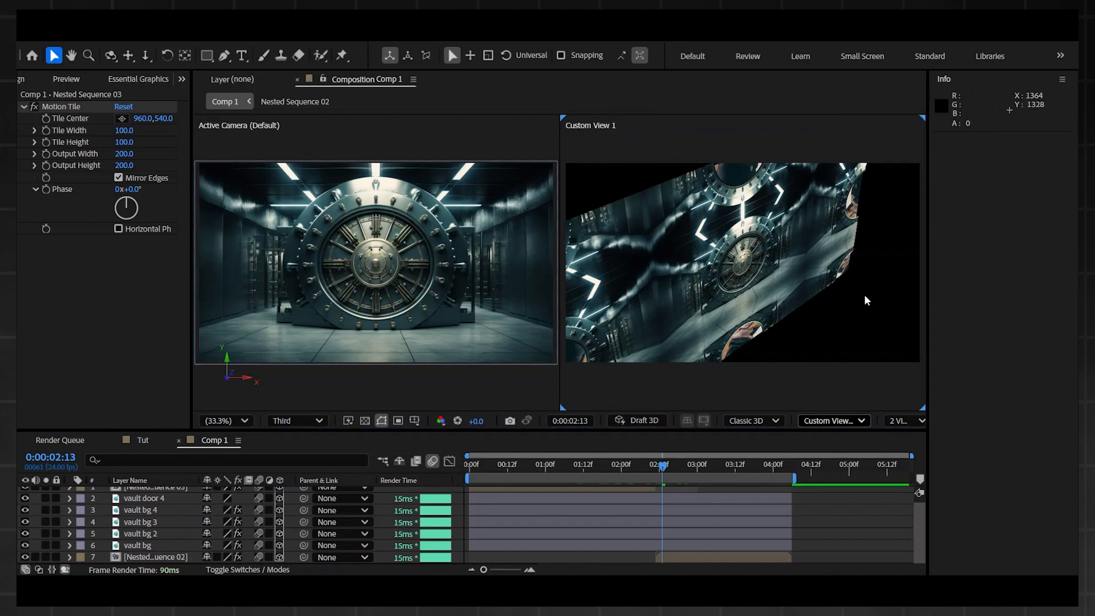
click(725, 372)
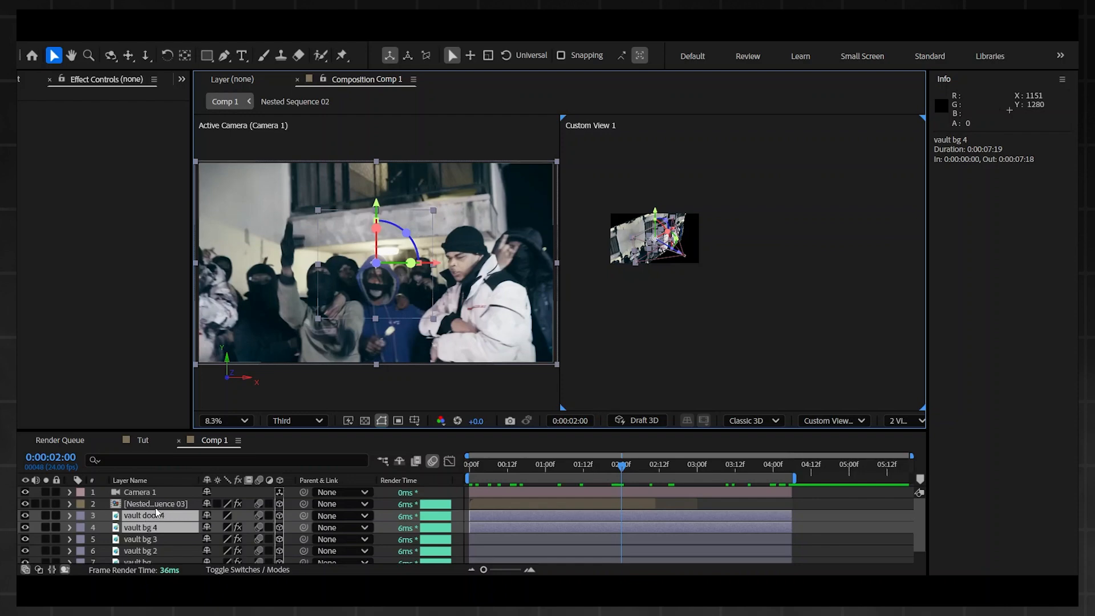
Step: Set the Z position of the vault door 4 and vault bg 4 layers to -5000
key(p)
mouse_move(253, 534)
mouse_down()
mouse_move(249, 516)
mouse_move(245, 528)
mouse_up()
click(252, 528)
text(-500)
key(Return)
key(Return)
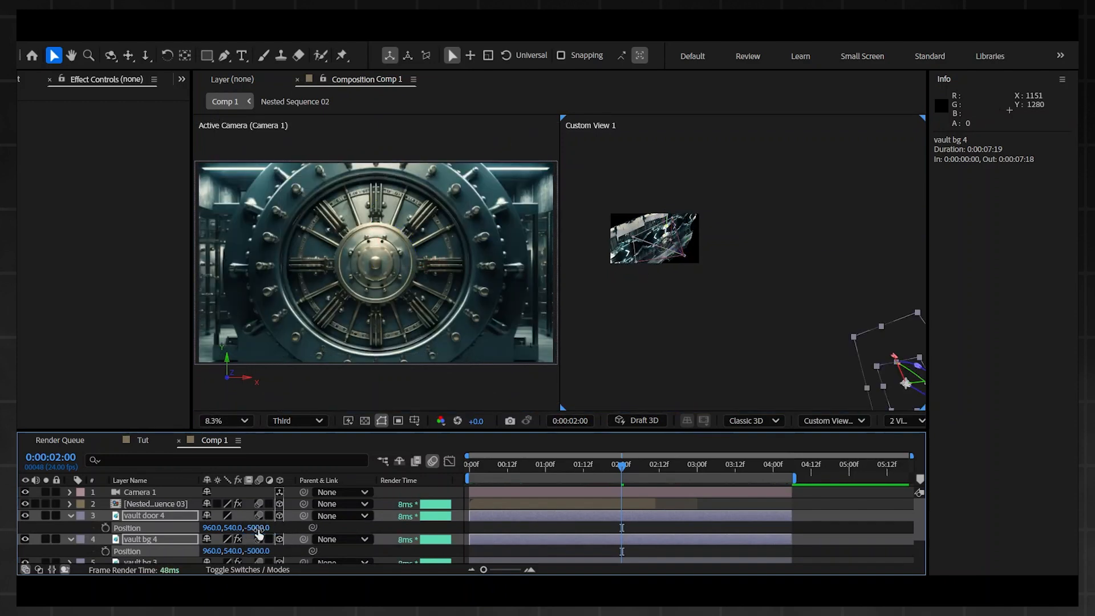
Step: Reveal the Position property of the vault bg 3, vault bg 2 and vault bg layers
key(space)
drag(761, 319, 691, 289)
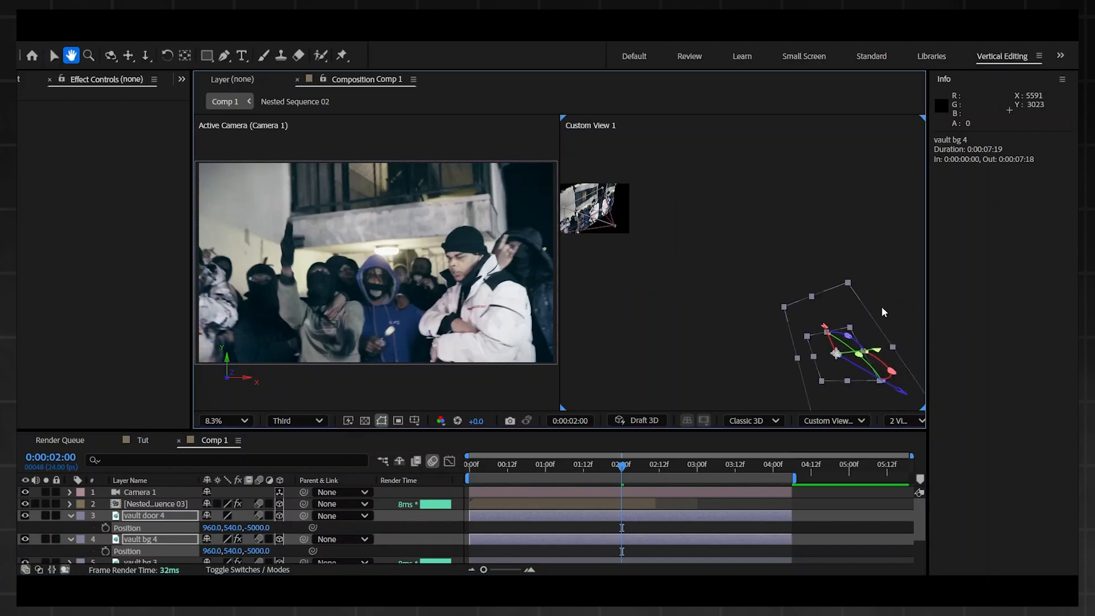
key(space)
drag(799, 325, 763, 293)
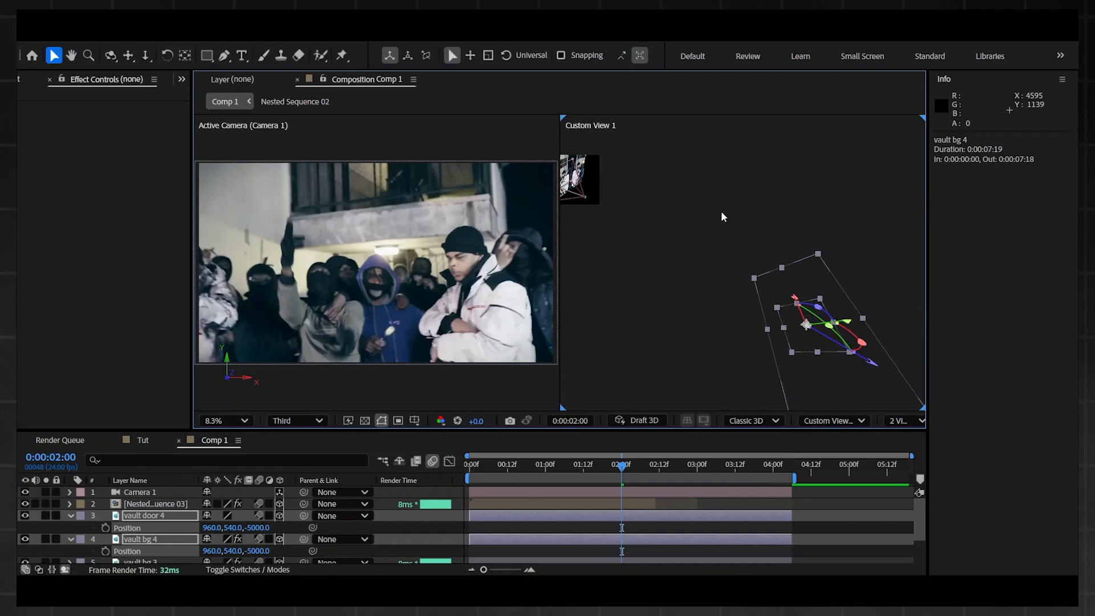
scroll(735, 226, down, 3)
scroll(748, 484, down, 2)
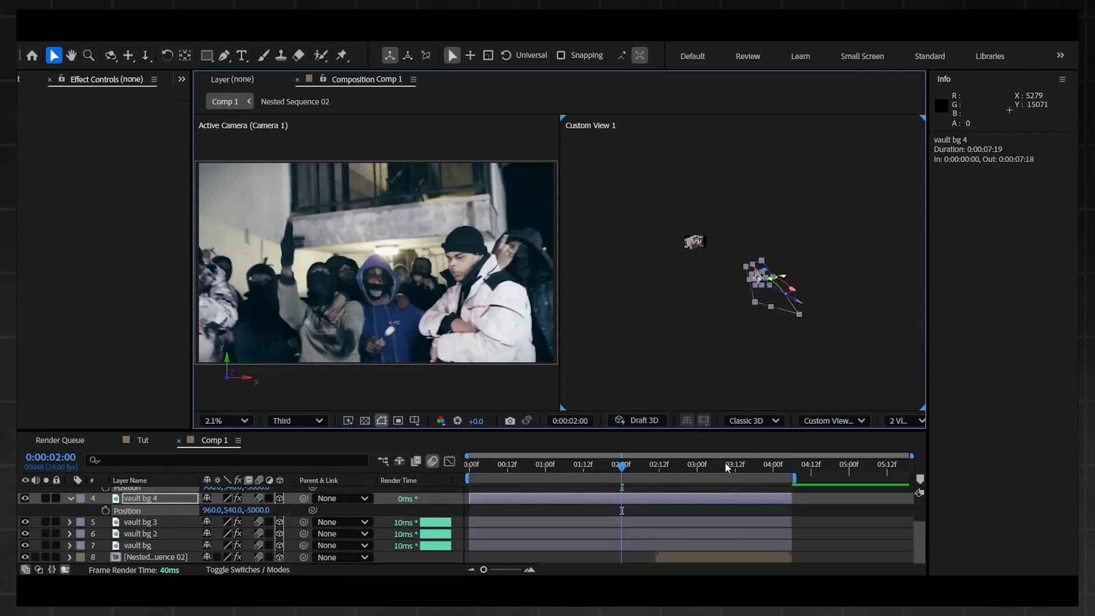
click(516, 522)
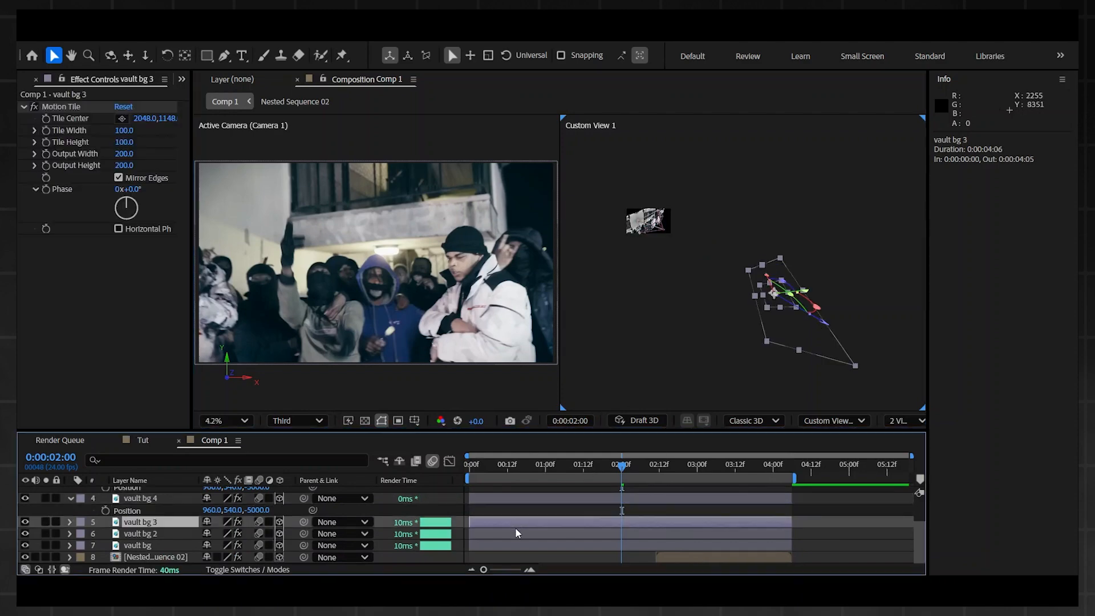
key(p)
click(577, 544)
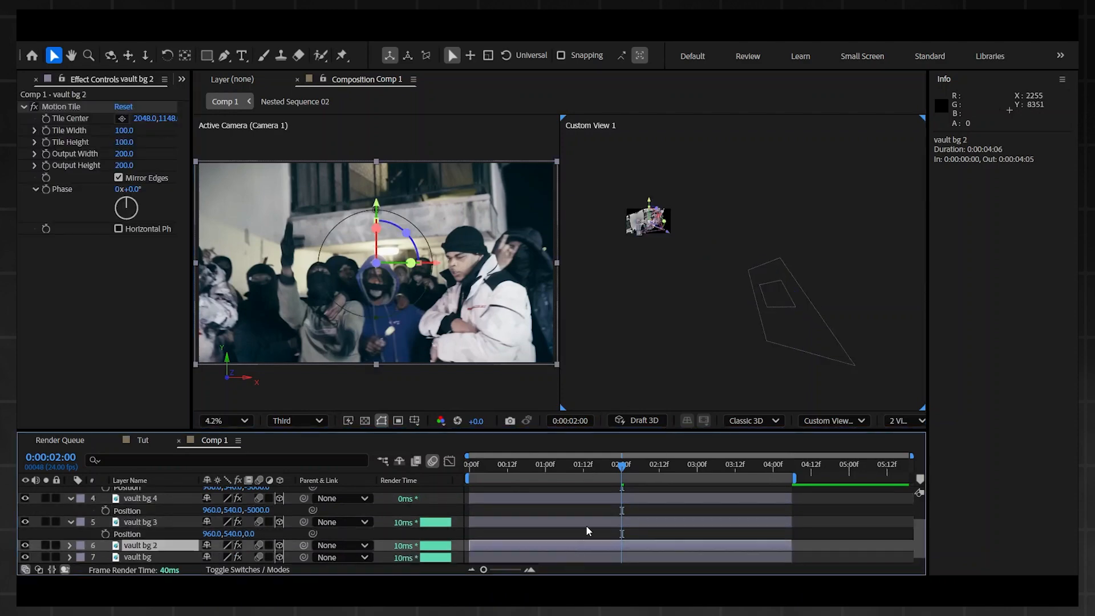
key(p)
scroll(586, 533, down, 1)
click(572, 546)
key(p)
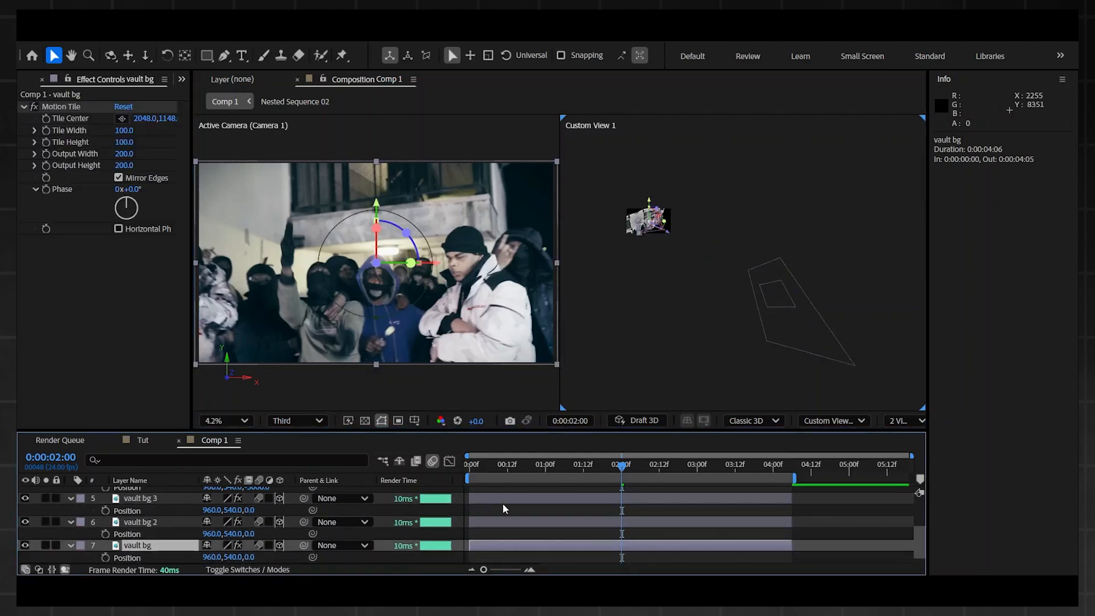
Step: Set the Z position of vault bg 3, vault bg 2 and vault bg together to -4000
shift+click(149, 498)
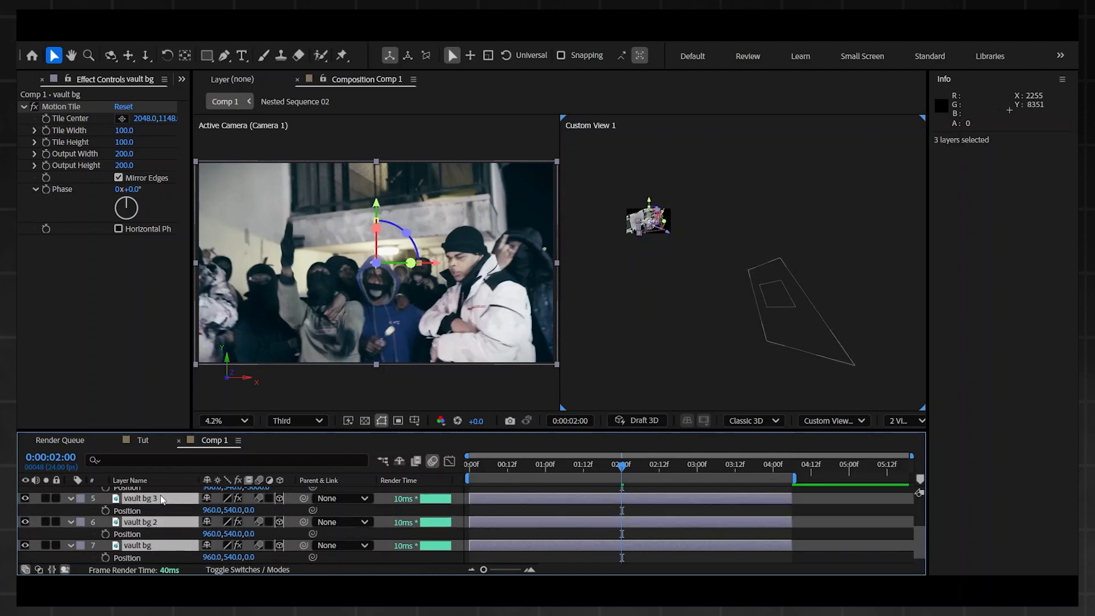
drag(249, 511, 24, 523)
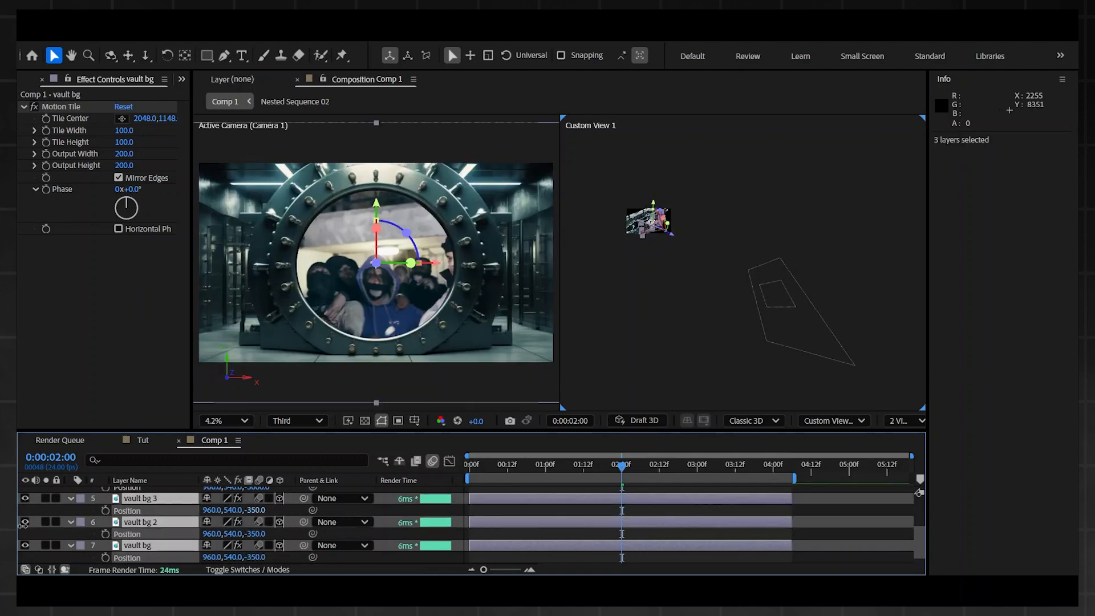
click(255, 510)
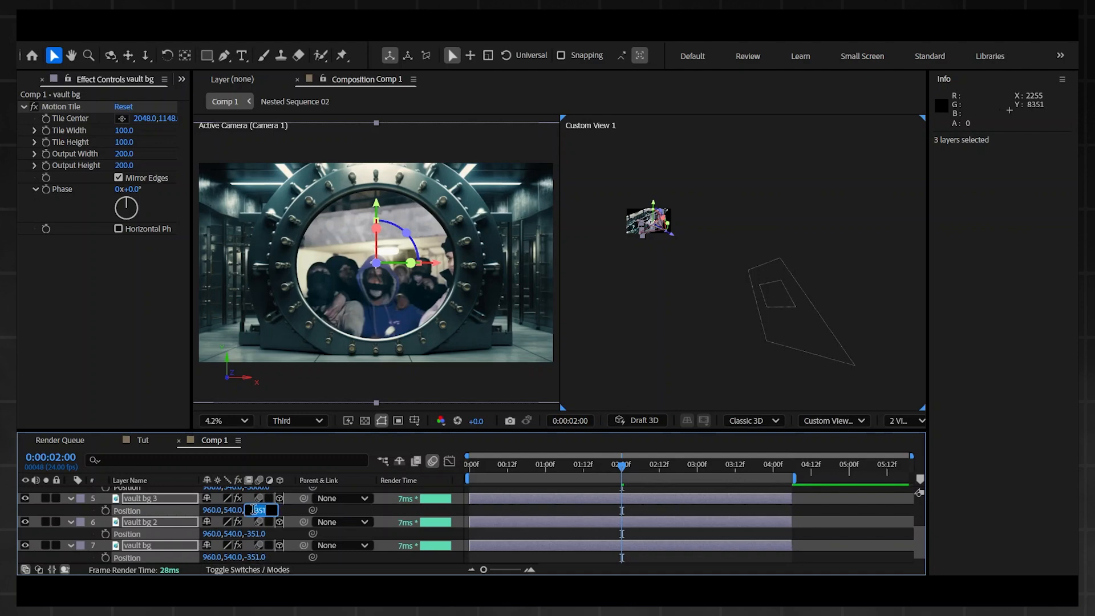
text(-40)
text(00)
key(Return)
Step: Change the Z position of the vault bg 2 and vault bg layers together and collapse vault bg 2's Position property
click(146, 545)
shift+click(147, 523)
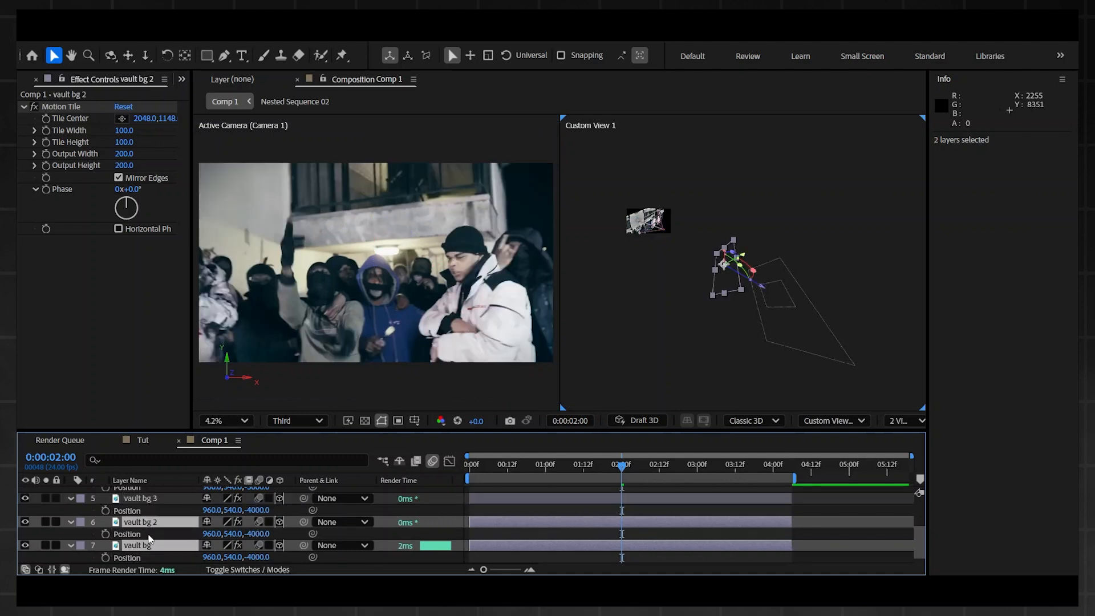
click(255, 533)
text(-4)
text(0)
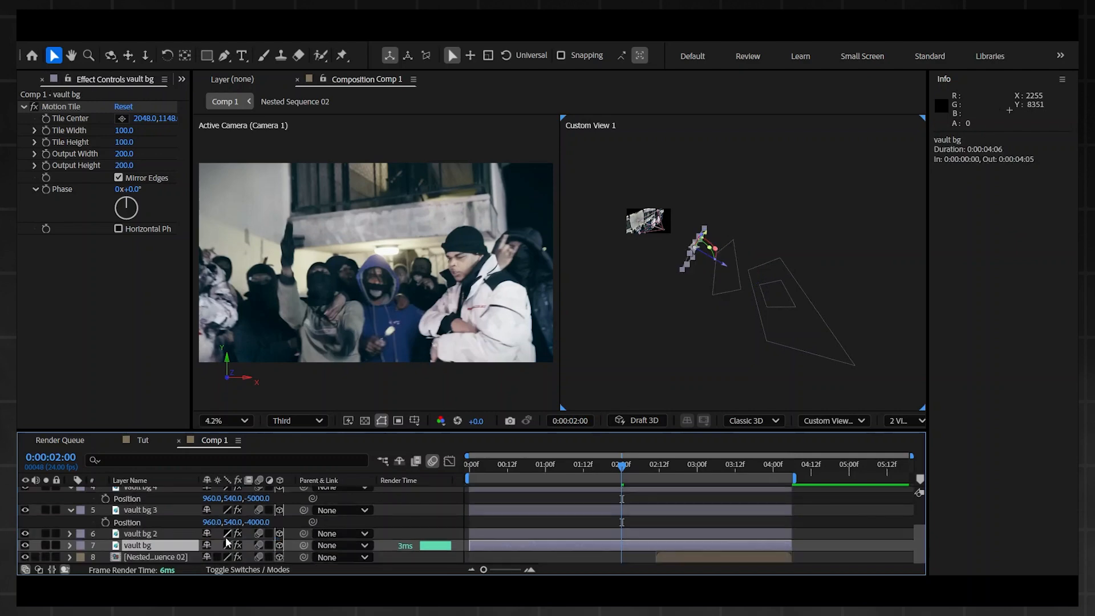
text(p)
Step: Set the Z position of the vault bg layer to -1500
click(264, 558)
text(-)
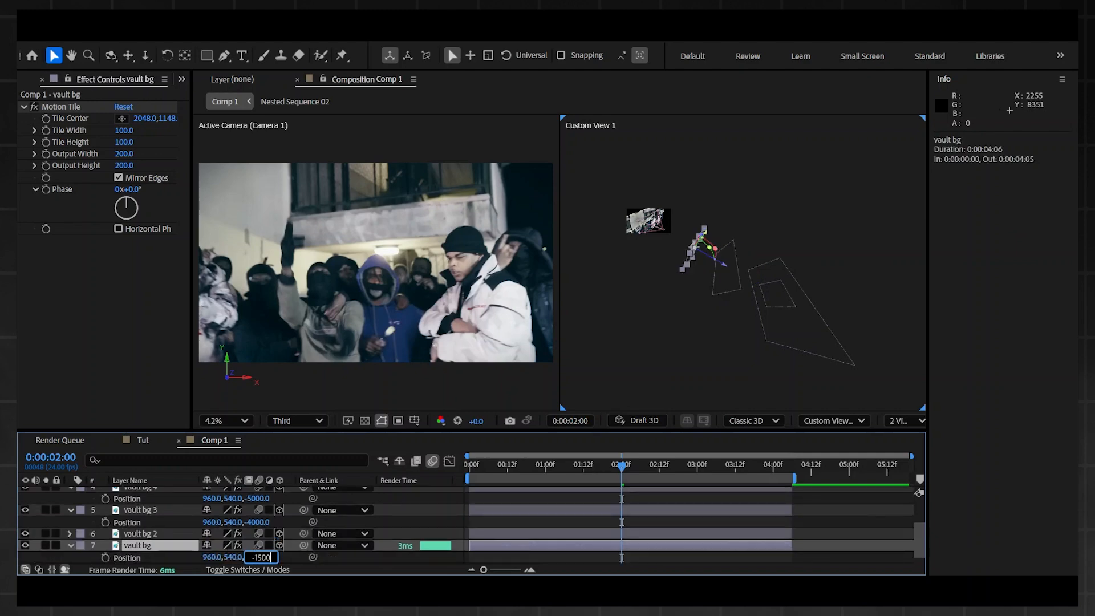
key(Return)
scroll(257, 545, up, 2)
Step: Add starting keyframes for Camera 1's Point of Interest and Position at 0:00:00:00
drag(621, 465, 480, 462)
scroll(593, 505, down, 1)
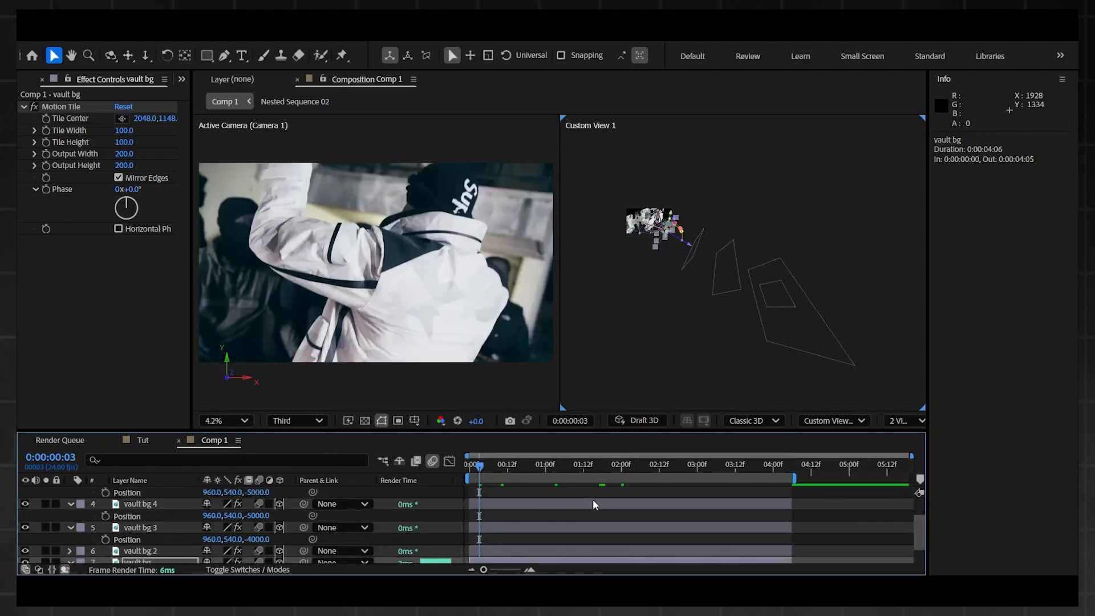
scroll(593, 505, down, 1)
scroll(254, 546, up, 1)
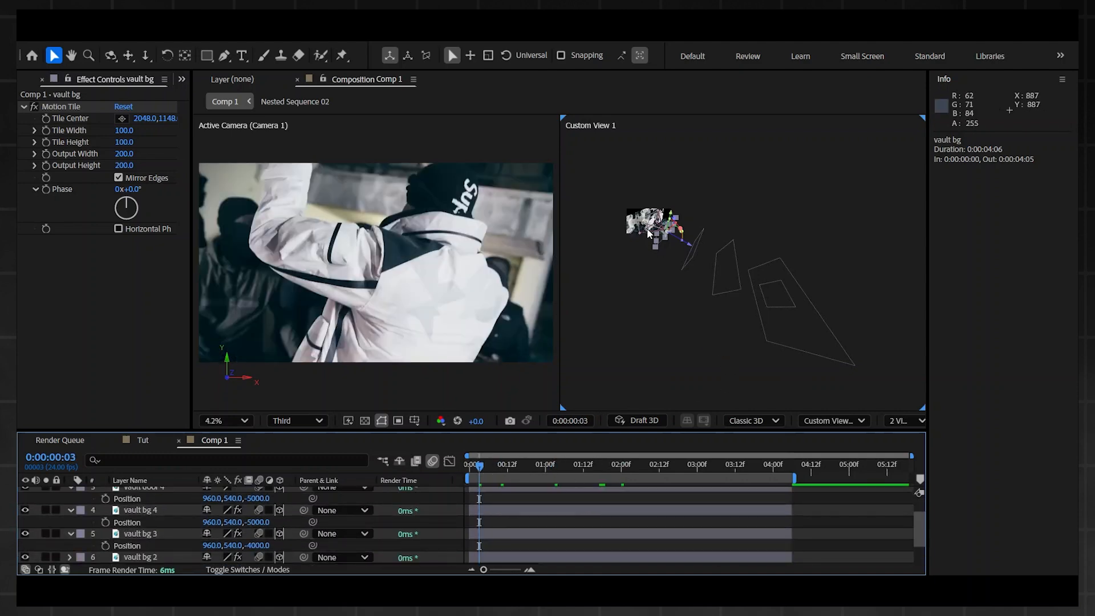
scroll(704, 251, up, 1)
drag(877, 376, 919, 359)
drag(607, 199, 678, 237)
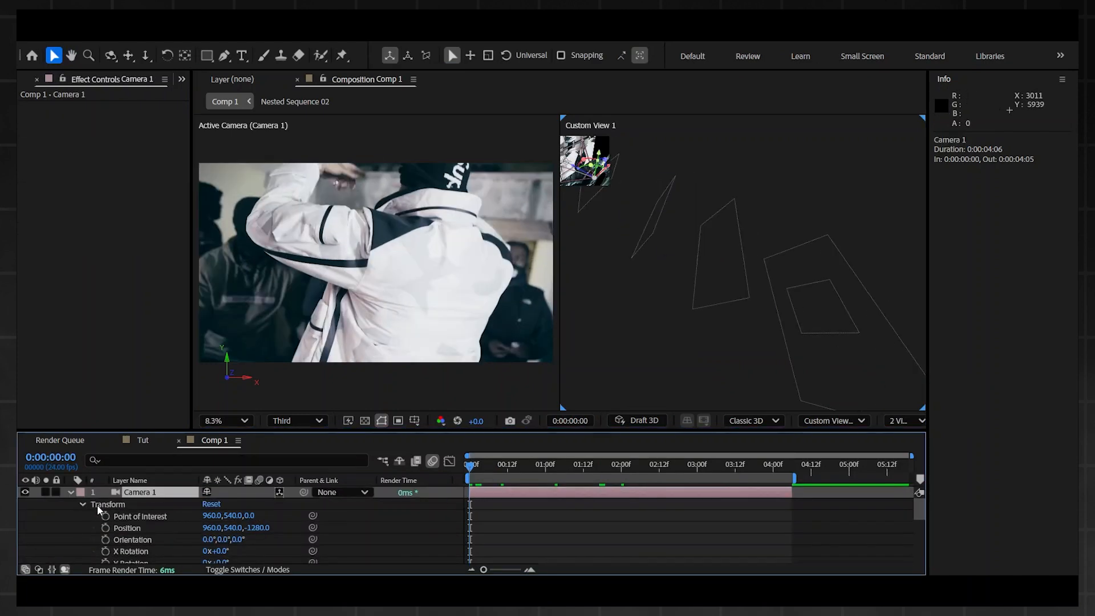
click(108, 518)
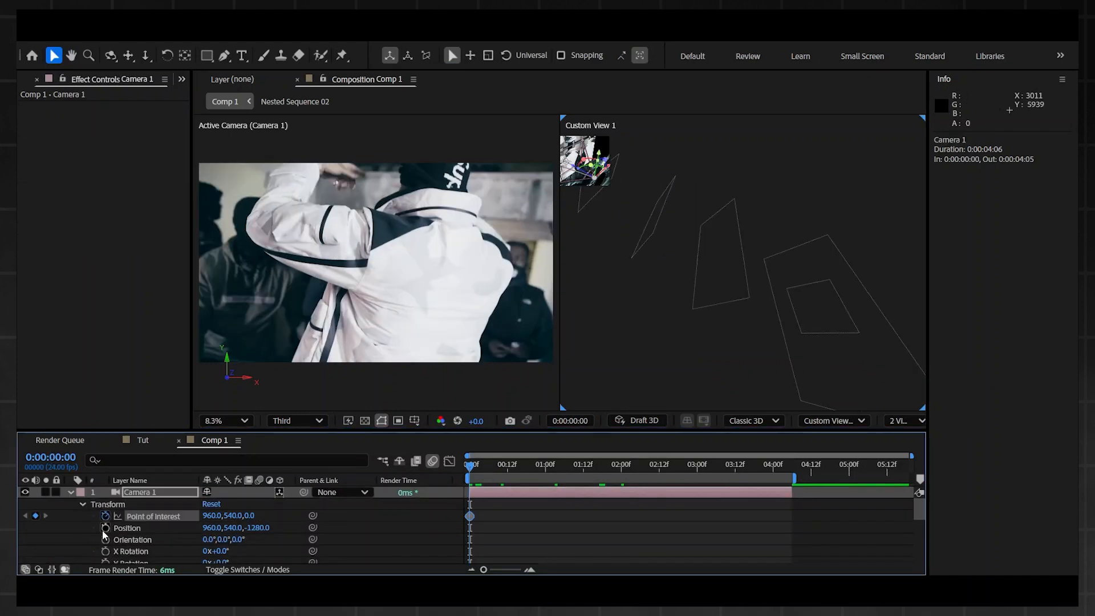
click(106, 527)
Step: Go to 0:00:02:10 and dolly Camera 1 back along the Z axis
scroll(638, 540, down, 1)
scroll(637, 525, down, 2)
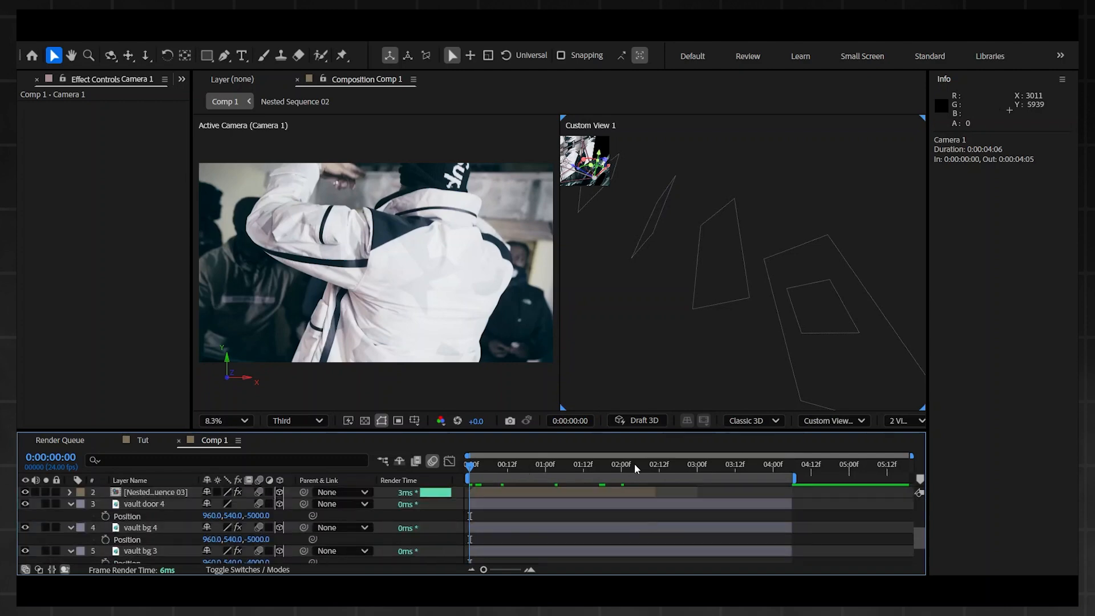
drag(634, 463, 654, 465)
scroll(672, 502, up, 3)
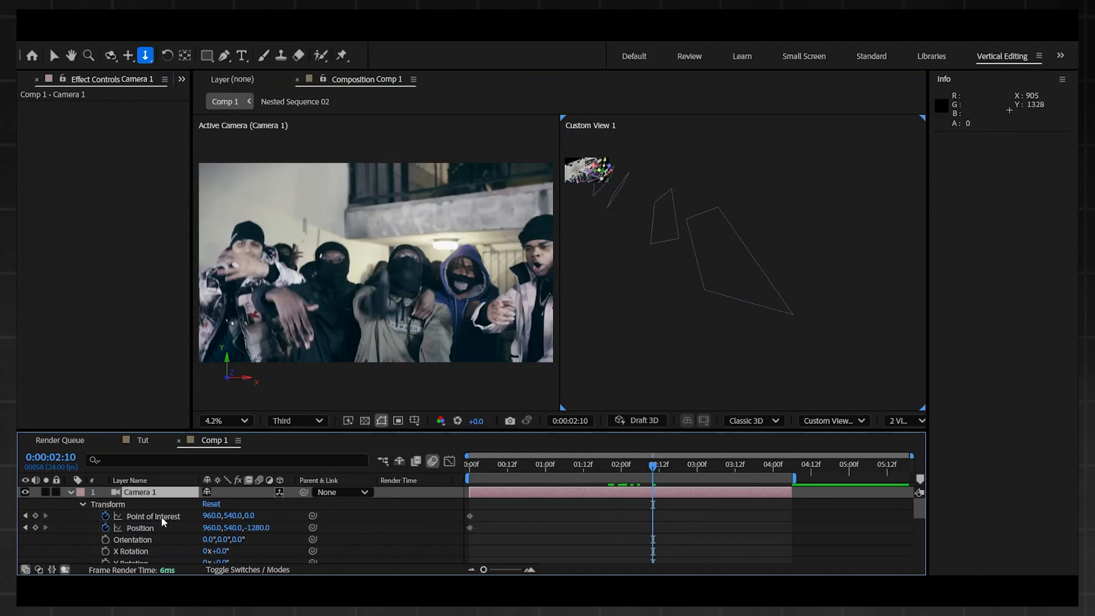
drag(374, 268, 210, 559)
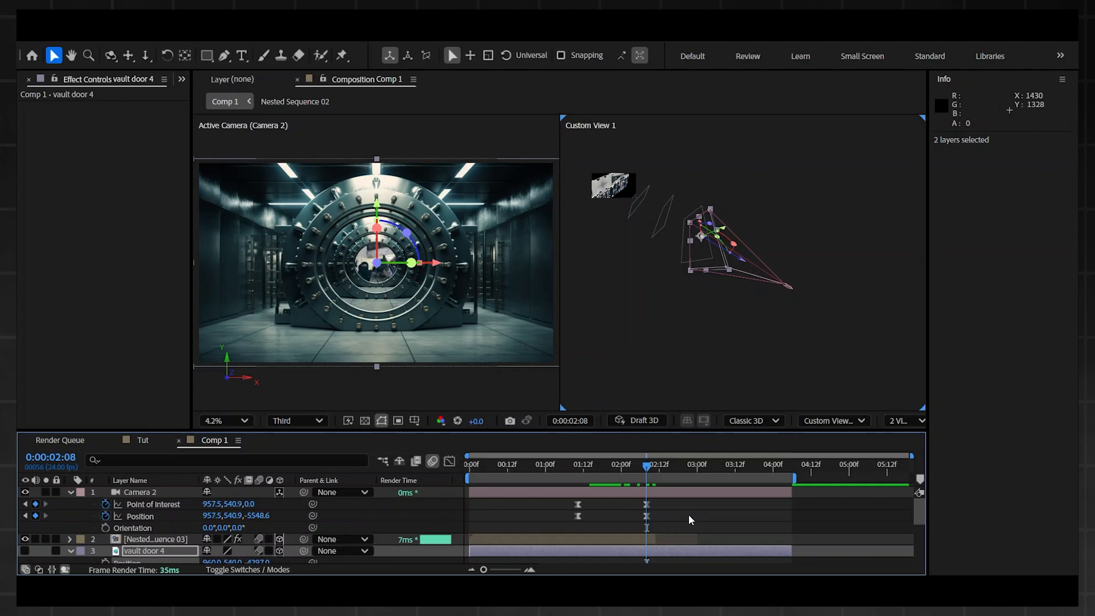
Step: Review the Position values of the vault door 4 and vault bg layers at 0:00:02:08
scroll(689, 514, down, 5)
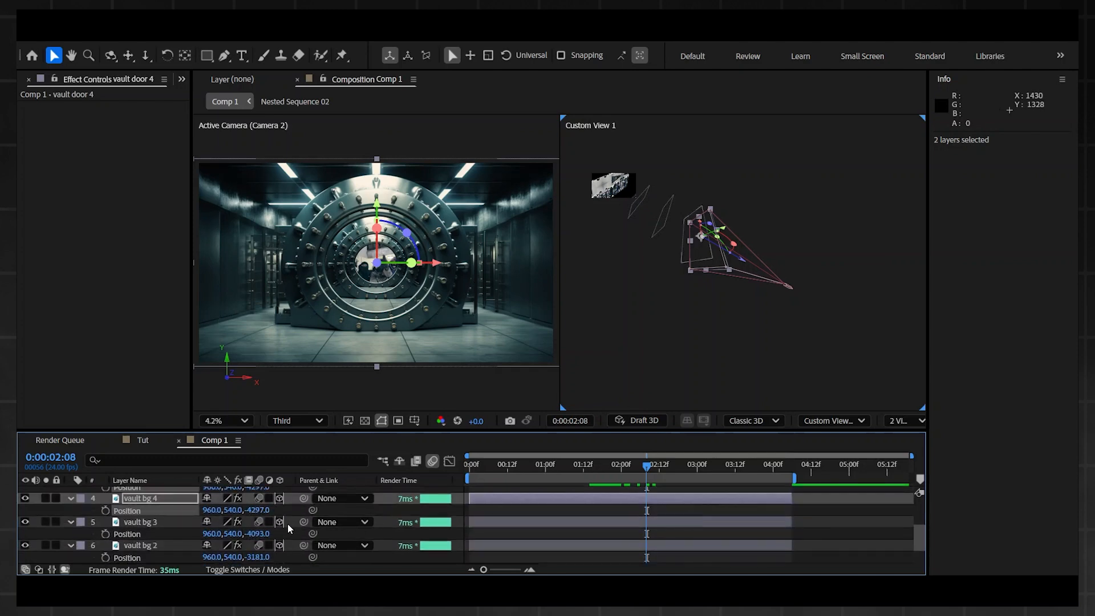
scroll(248, 519, up, 3)
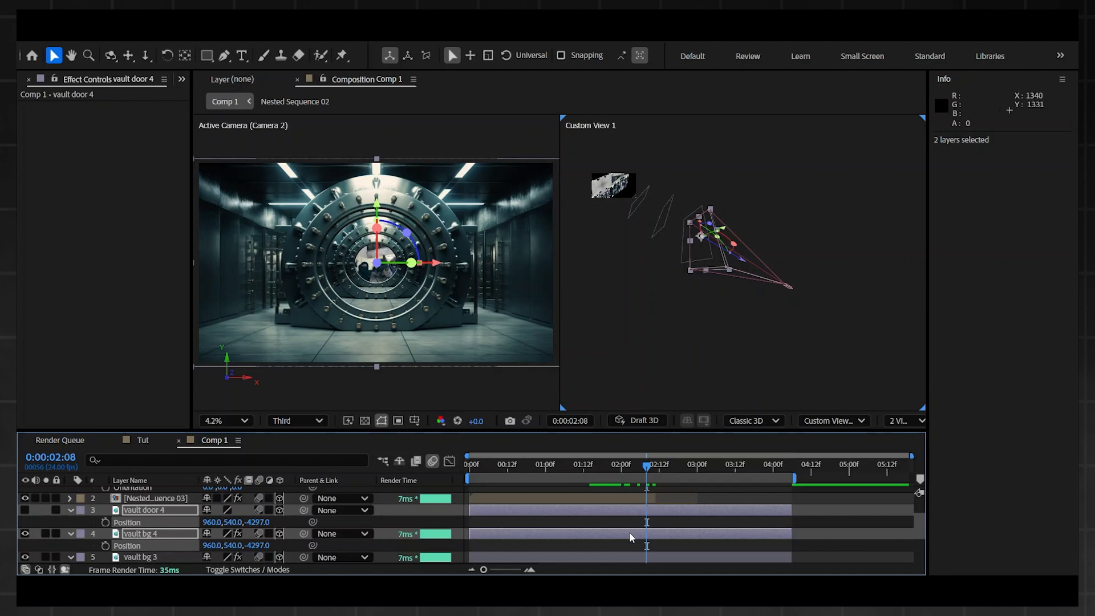
scroll(624, 546, down, 3)
click(612, 531)
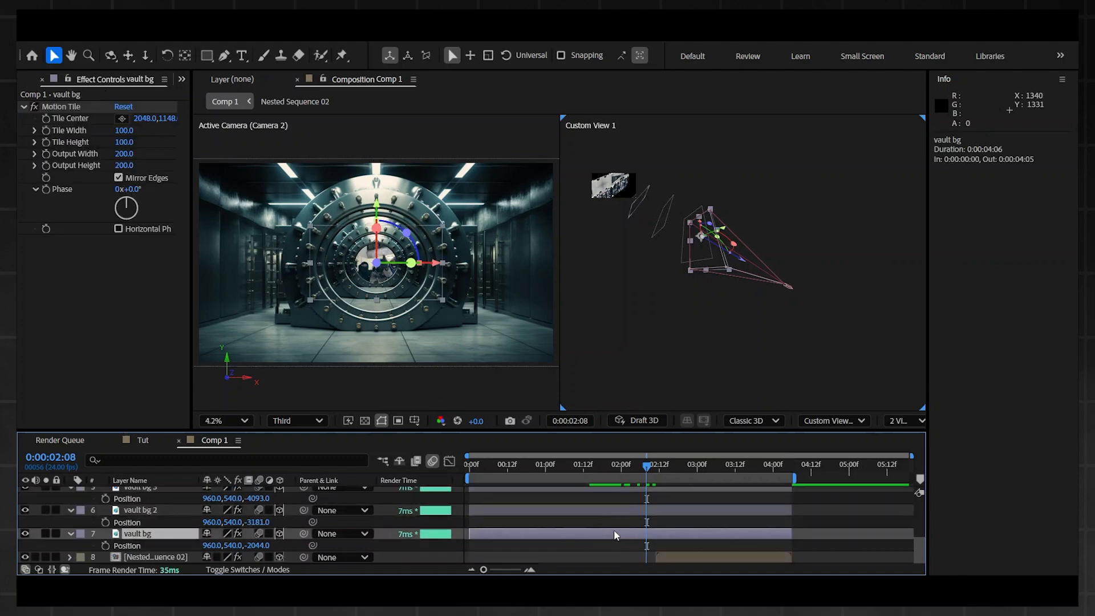
scroll(435, 518, up, 1)
Step: Try a different Z position for vault bg 3 and scrub the camera move to check the spacing
click(137, 522)
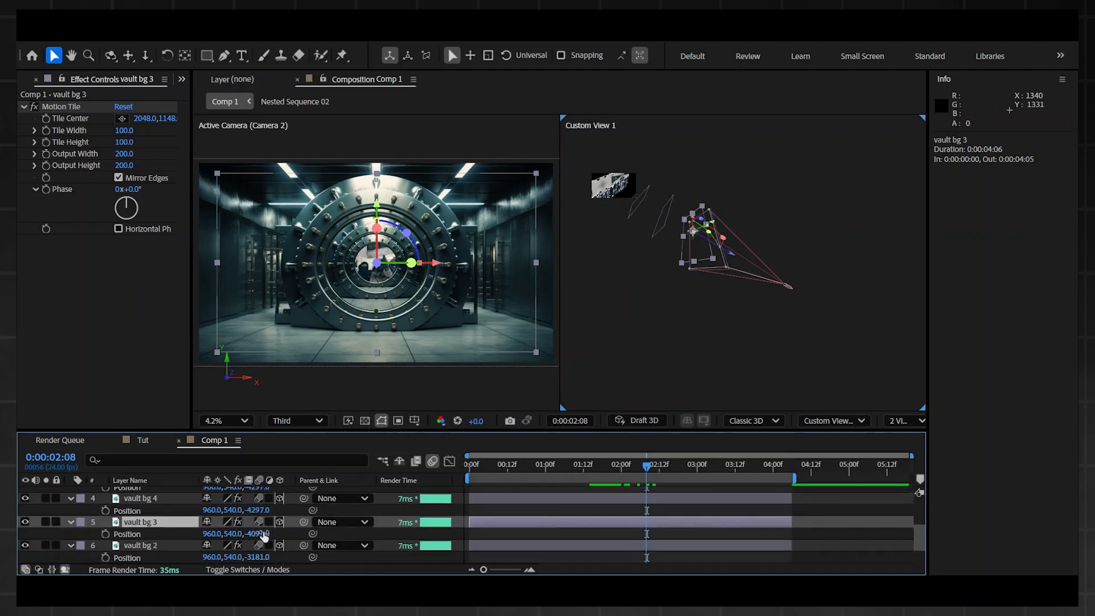
drag(261, 537, 515, 489)
click(642, 458)
drag(643, 465, 563, 484)
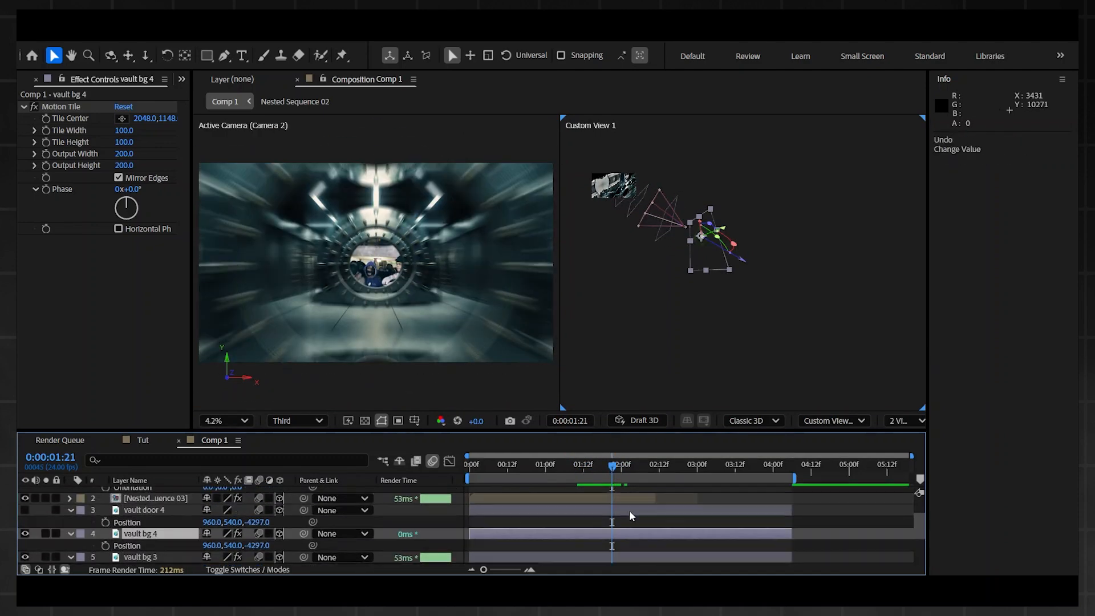
Step: Play back the Camera 2 move from its first keyframe
click(138, 534)
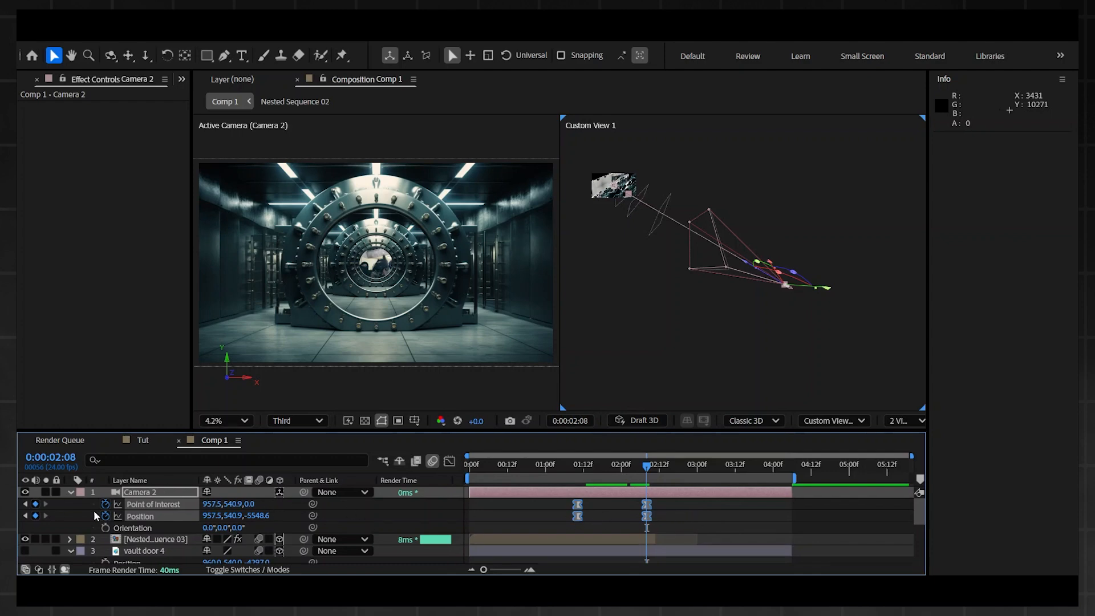
click(578, 463)
key(space)
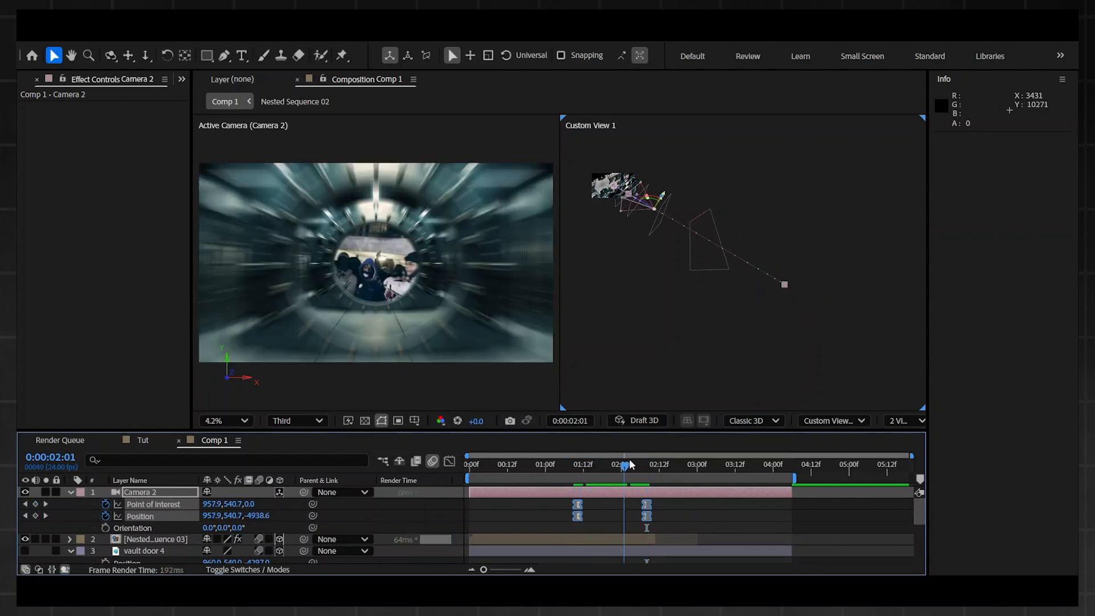
Step: Try reshaping the Camera 2 speed curve in the Graph Editor and undo the changes
click(450, 461)
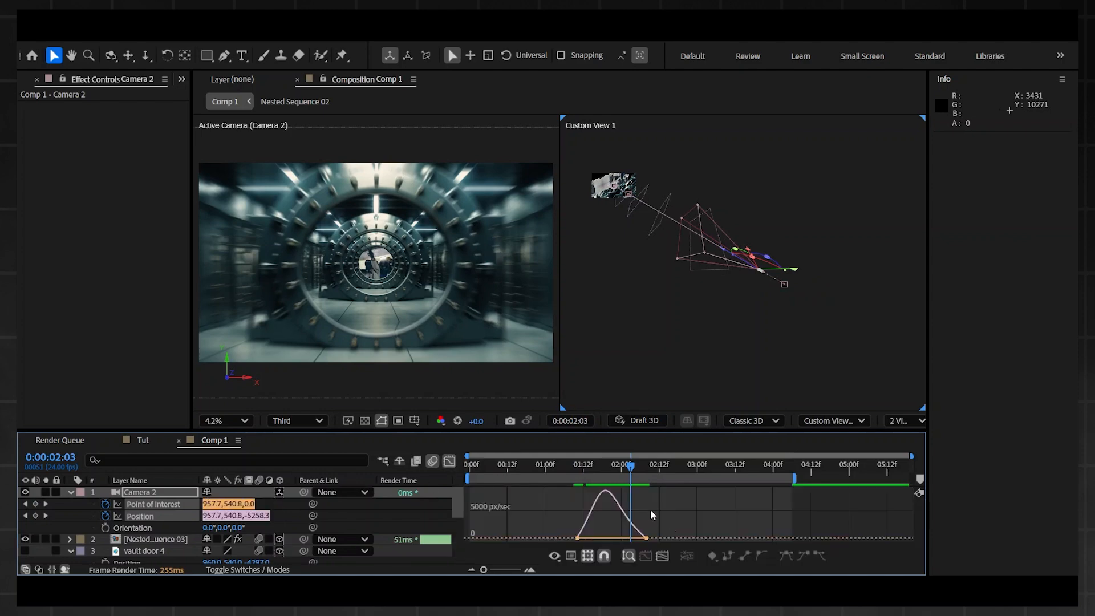
drag(673, 514, 626, 534)
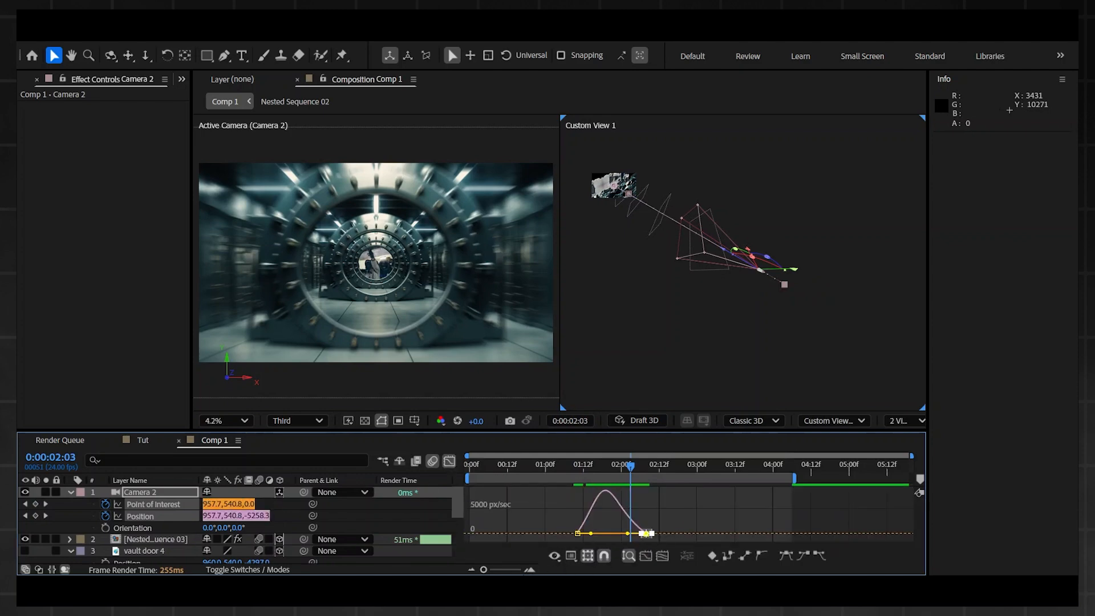
click(530, 570)
mouse_move(623, 540)
mouse_down()
mouse_move(642, 536)
mouse_move(630, 534)
mouse_up()
drag(552, 533, 557, 539)
key(ctrl+z)
key(ctrl+z)
key(ctrl+z)
key(ctrl+z)
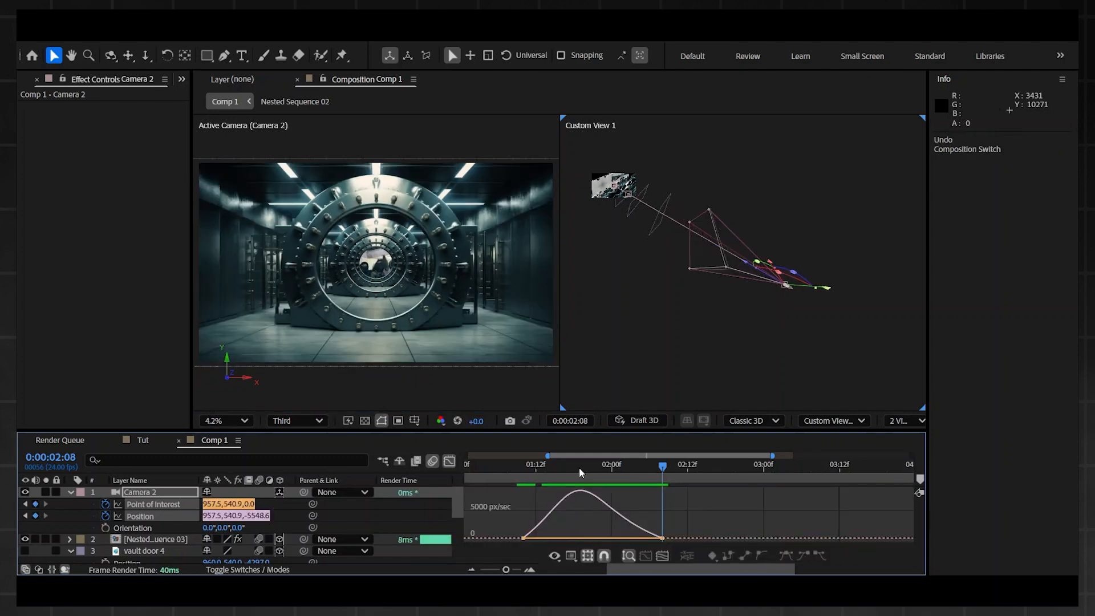
Step: Preview the Camera 2 move from 0:00:01:10 against its speed graph and close the Graph Editor
click(522, 473)
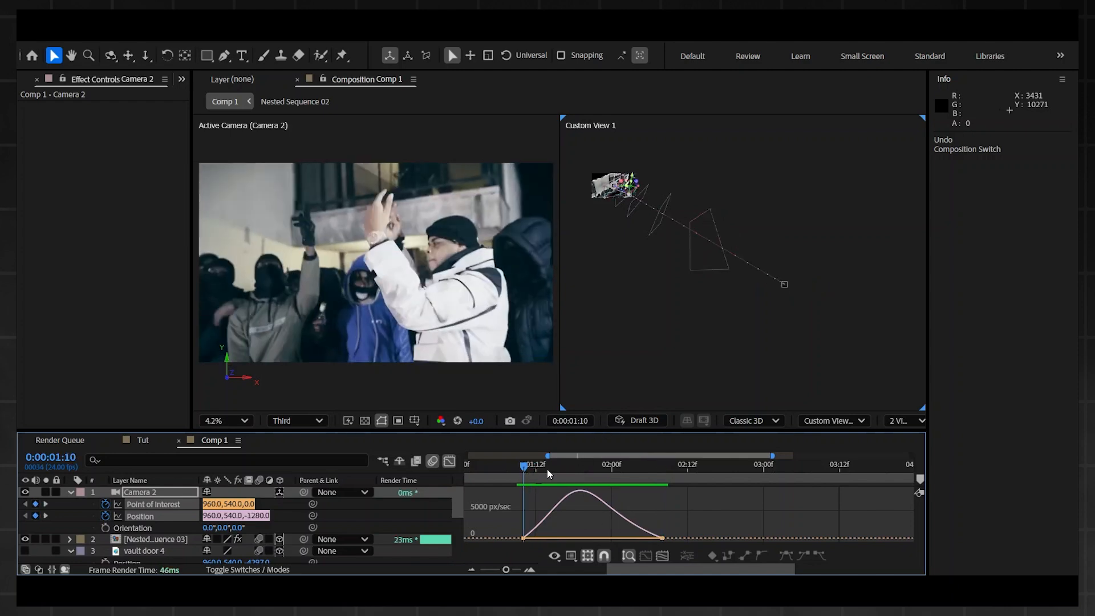
key(space)
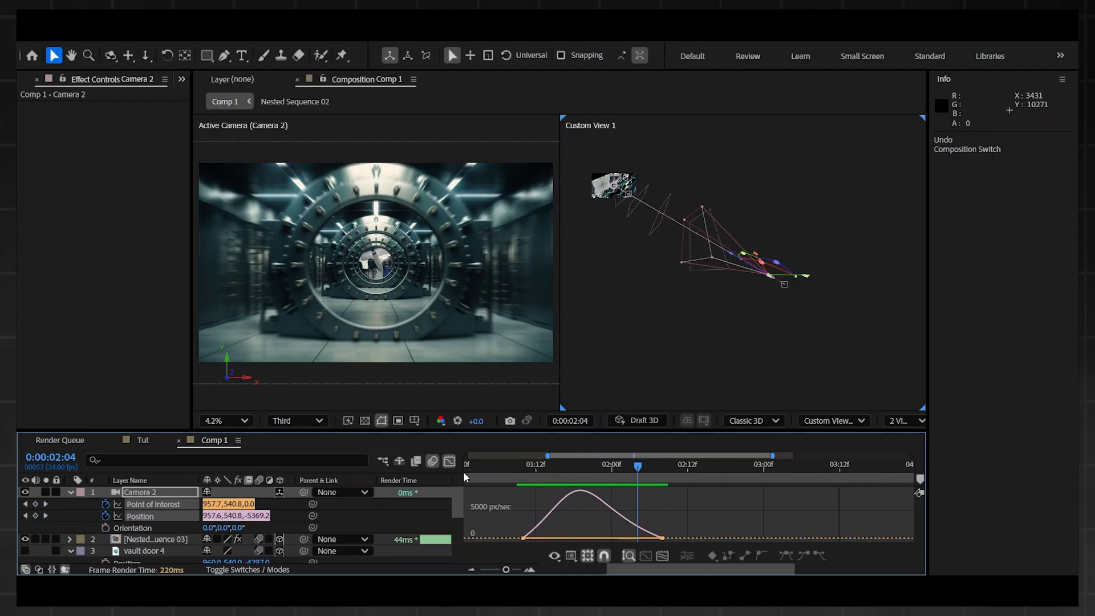
click(449, 461)
click(523, 465)
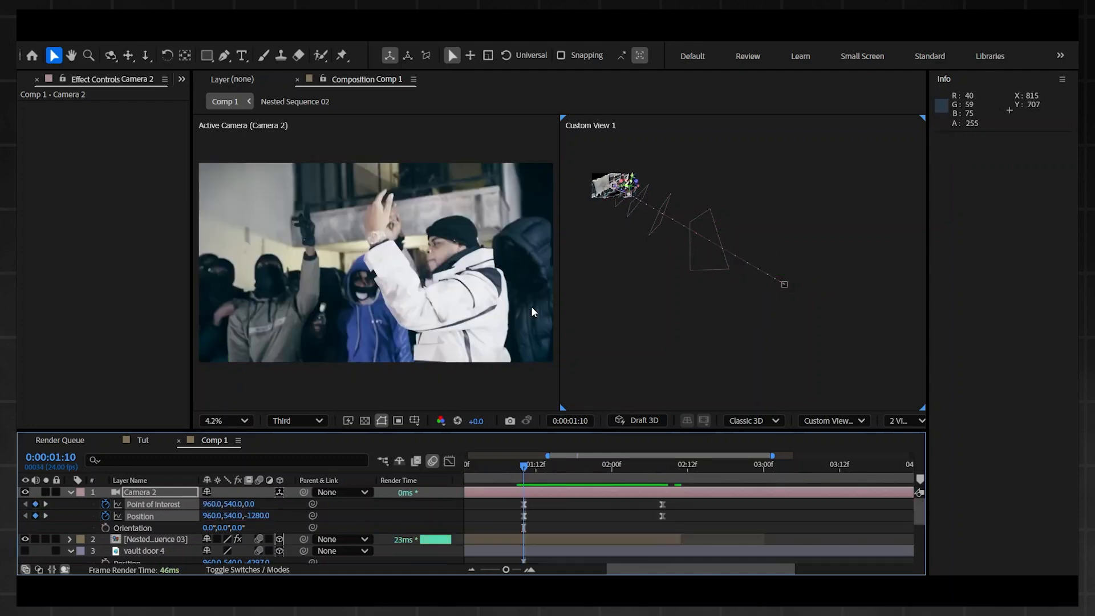
Step: Step past Camera 2's first keyframe, replay the transition and return to 0:00:01:10
mouse_move(526, 466)
mouse_down()
mouse_move(645, 454)
mouse_move(528, 466)
mouse_up()
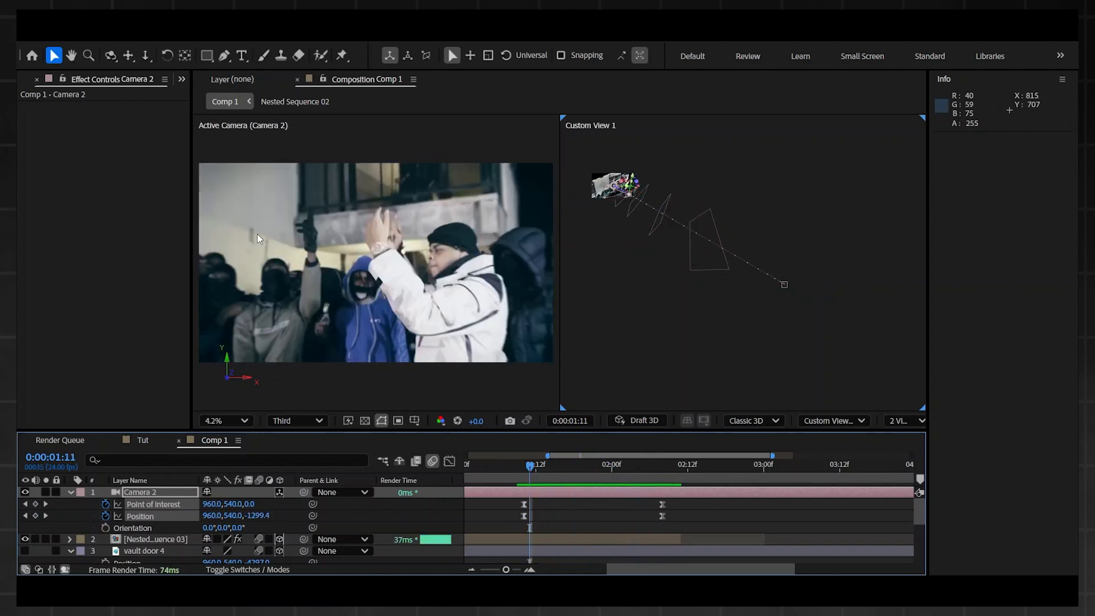
key(space)
key(space)
scroll(583, 517, down, 1)
scroll(583, 517, up, 2)
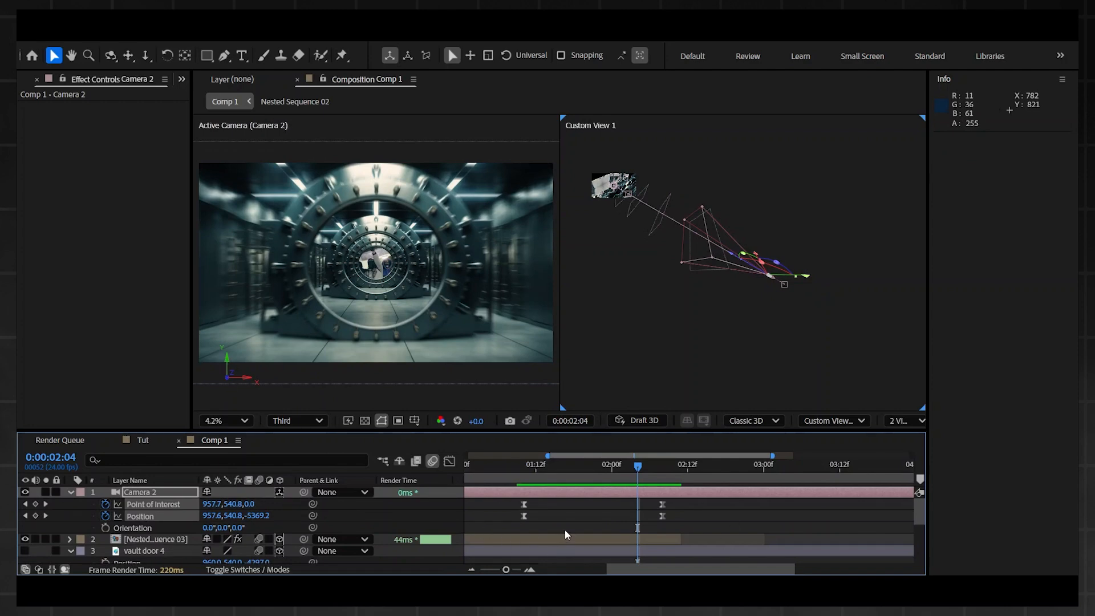
click(524, 466)
Step: Turn on the visibility of the vault door 4 layer at Camera 2's last keyframe, 0:00:02:08
click(662, 470)
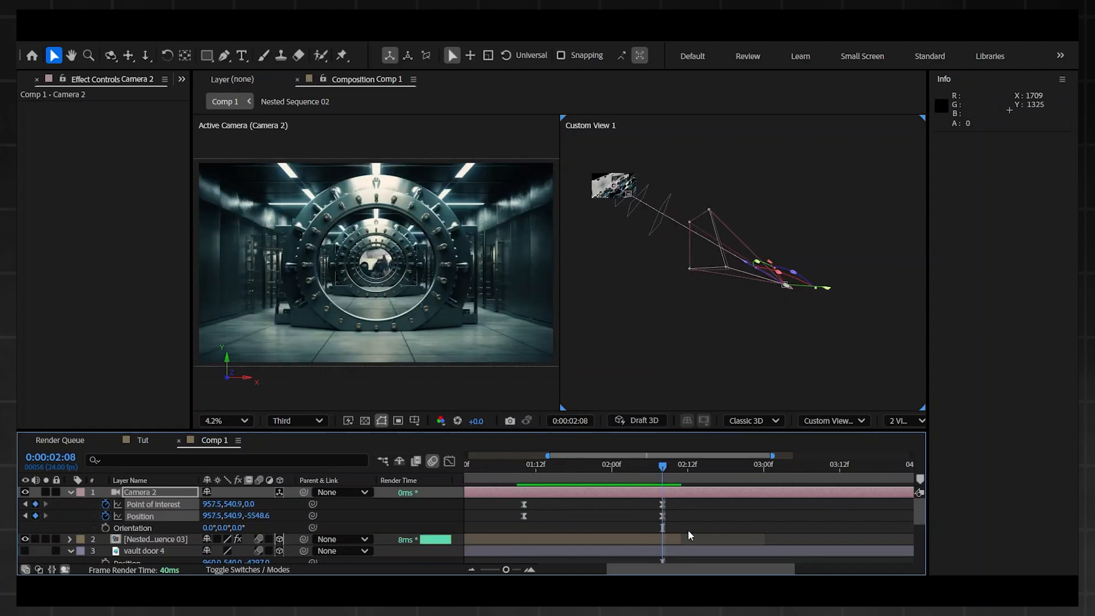
mouse_move(662, 473)
mouse_down()
mouse_move(646, 474)
mouse_move(664, 473)
mouse_up()
scroll(702, 522, down, 1)
click(26, 516)
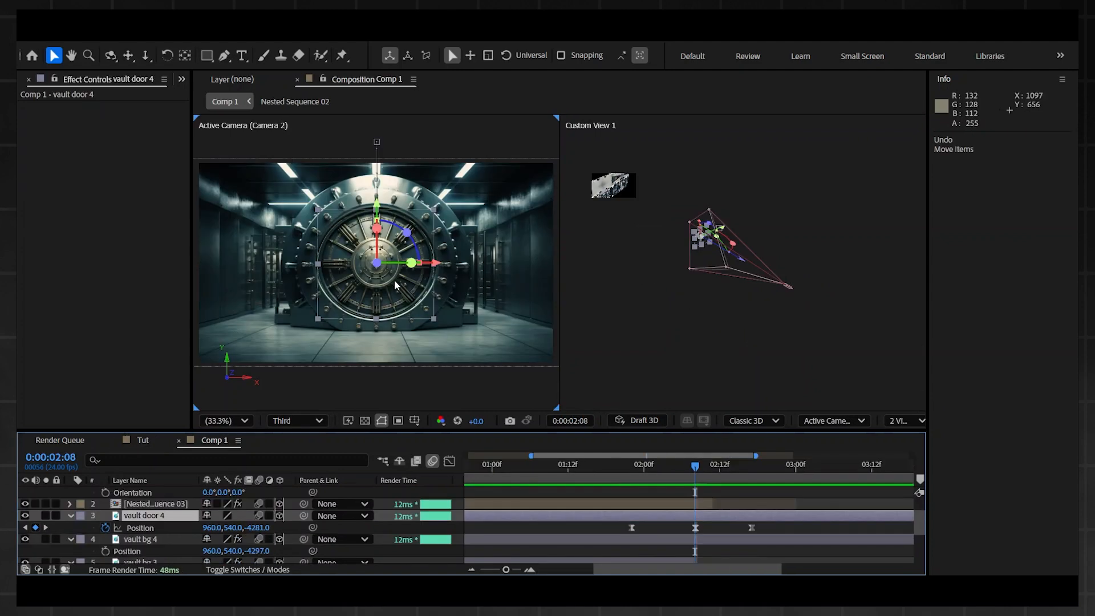
Step: Enlarge the Active Camera view to 50% and inspect how the vault door fits its frame
scroll(403, 279, up, 2)
scroll(403, 279, down, 3)
scroll(400, 283, up, 2)
scroll(340, 349, down, 2)
click(228, 420)
click(251, 159)
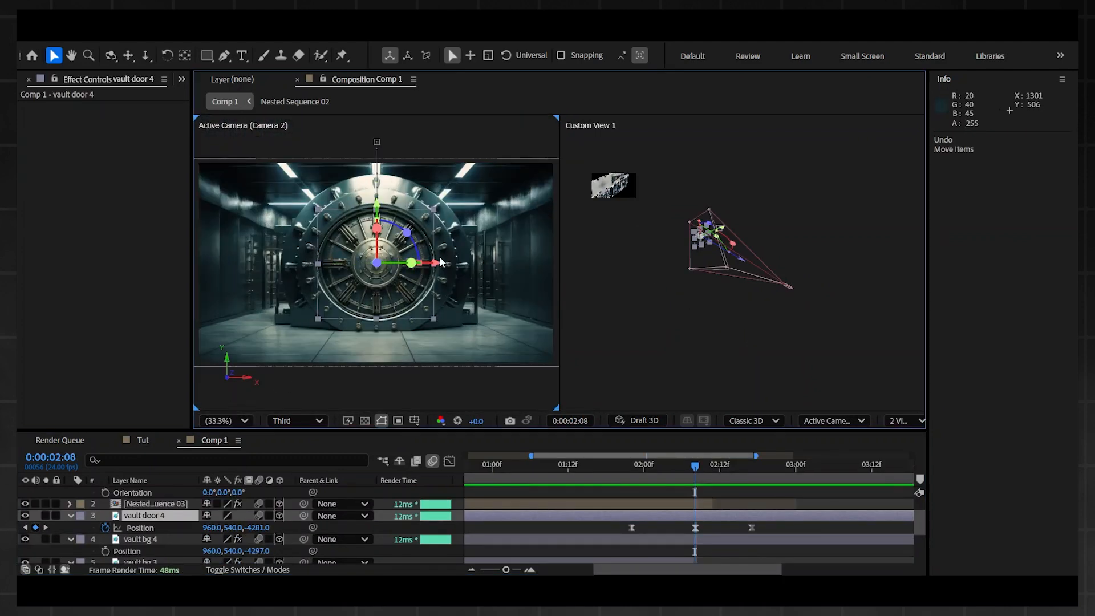
key(slash)
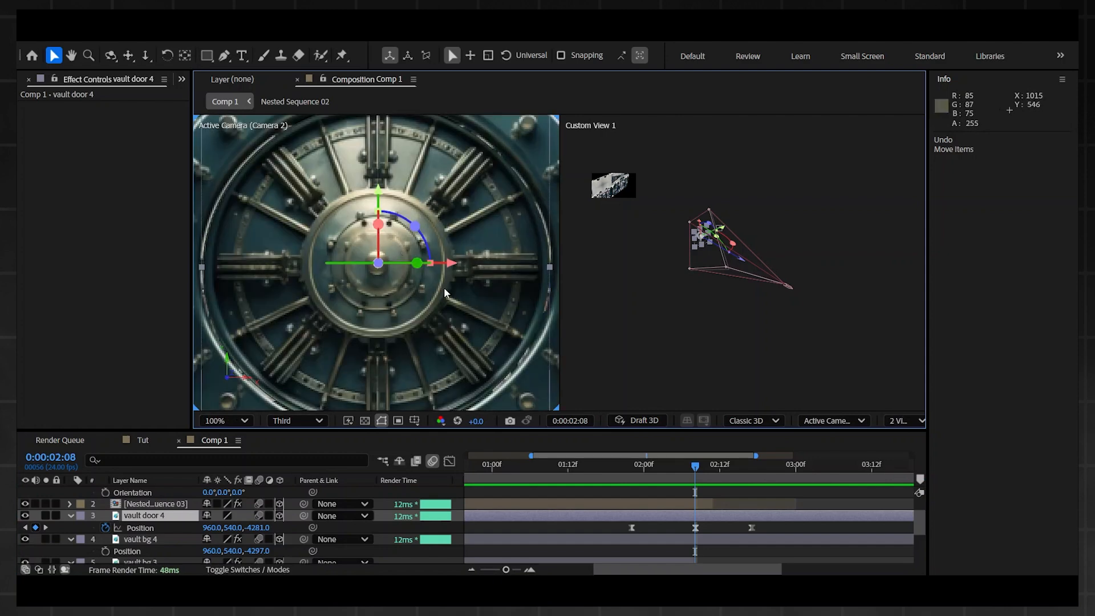
scroll(437, 286, down, 4)
scroll(437, 240, up, 2)
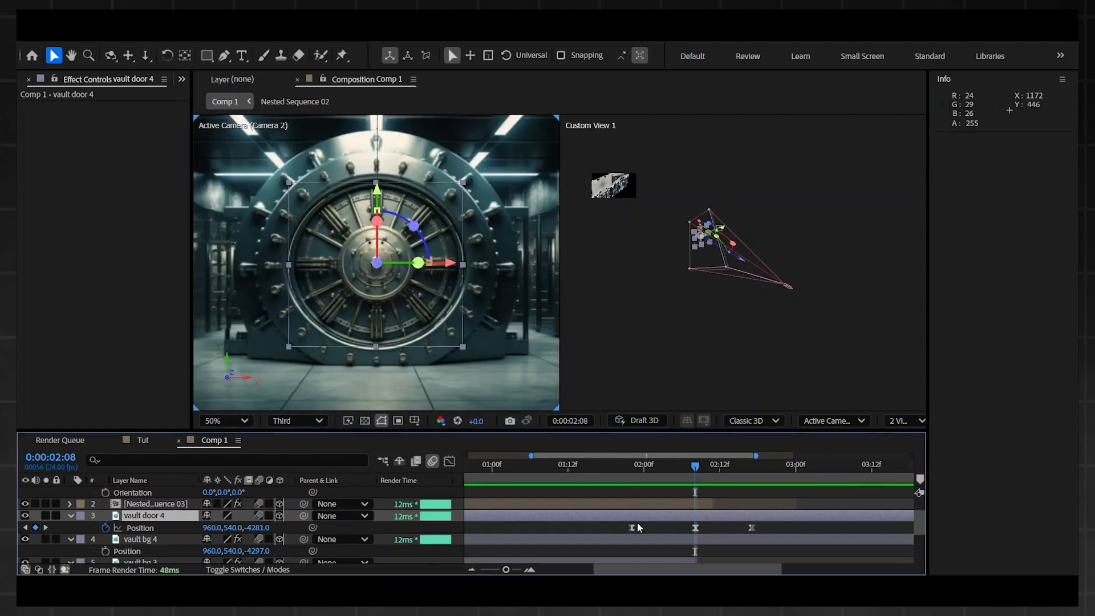
Step: Place the vault door 4 layer below vault bg 4 and set vault bg 4's Z position to -4281
click(25, 515)
click(25, 515)
drag(141, 519, 143, 556)
click(144, 516)
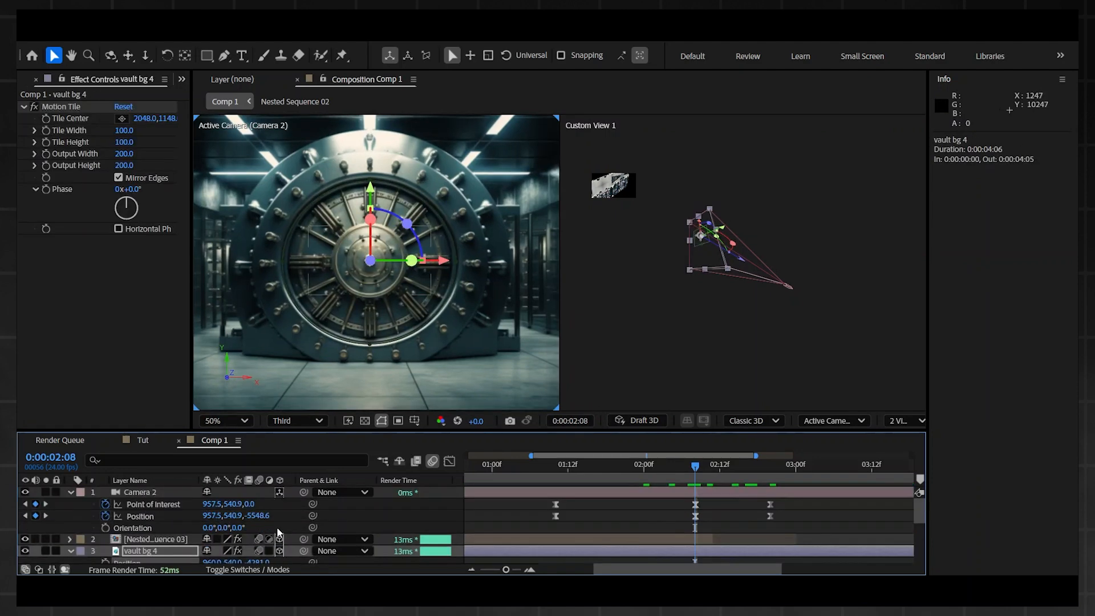
scroll(276, 532, down, 1)
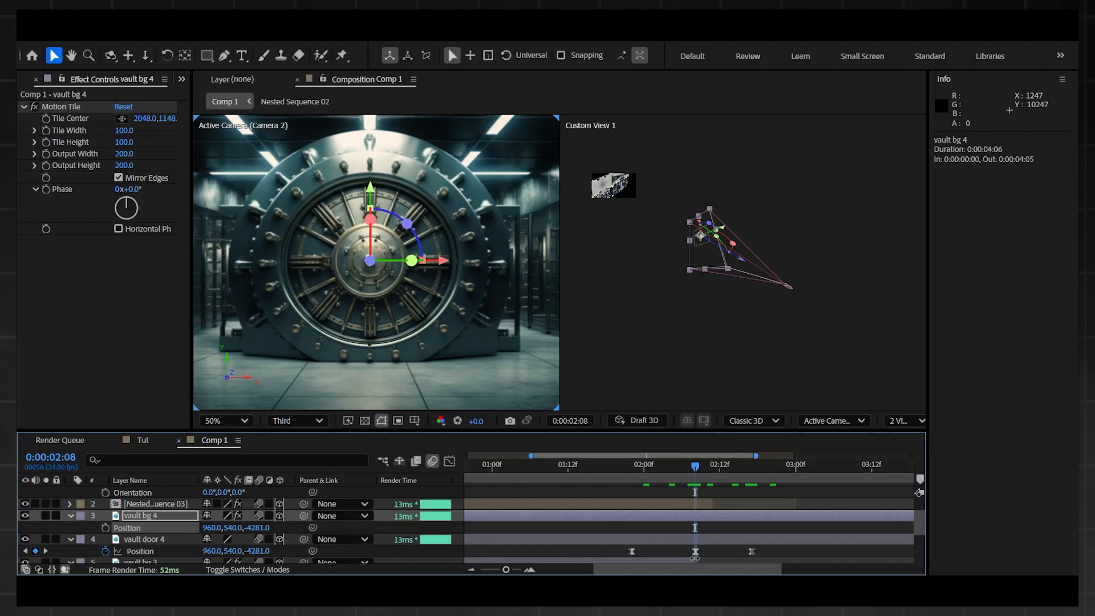
click(226, 420)
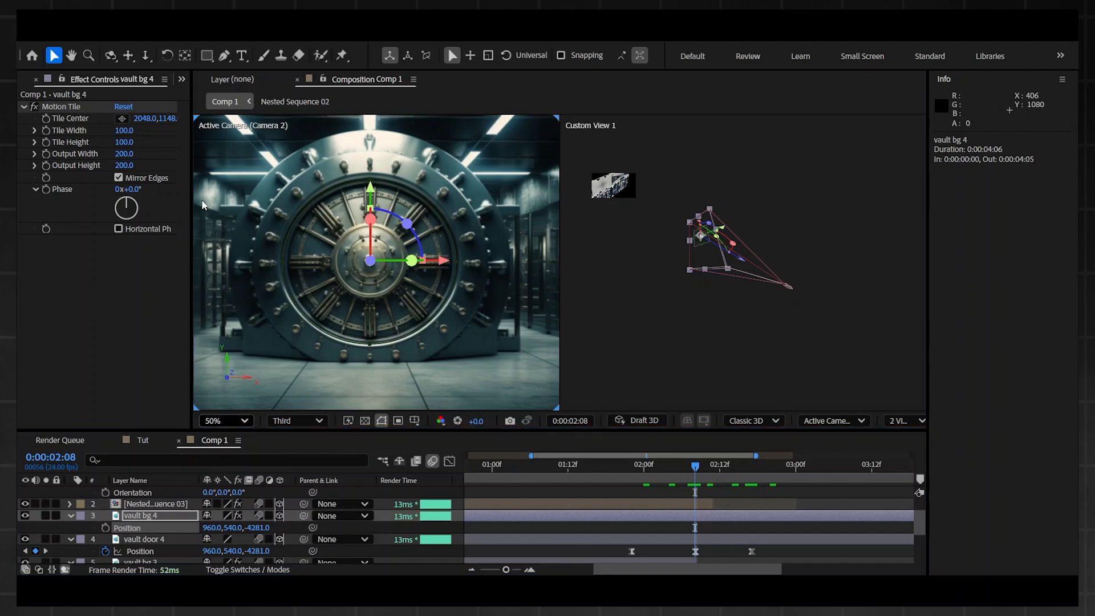
click(207, 166)
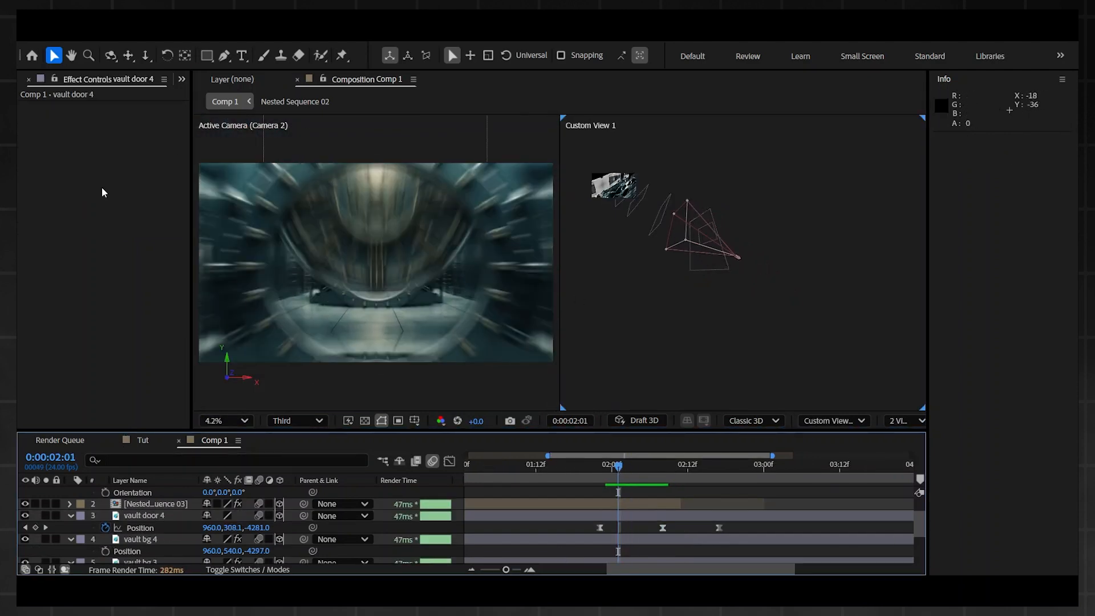
Step: Compare the vault door 4 Position keyframes at 0:00:02:08 and 0:00:01:22 in the Active Camera view
drag(645, 465, 661, 459)
mouse_move(570, 525)
mouse_down()
mouse_move(704, 536)
mouse_move(564, 528)
mouse_up()
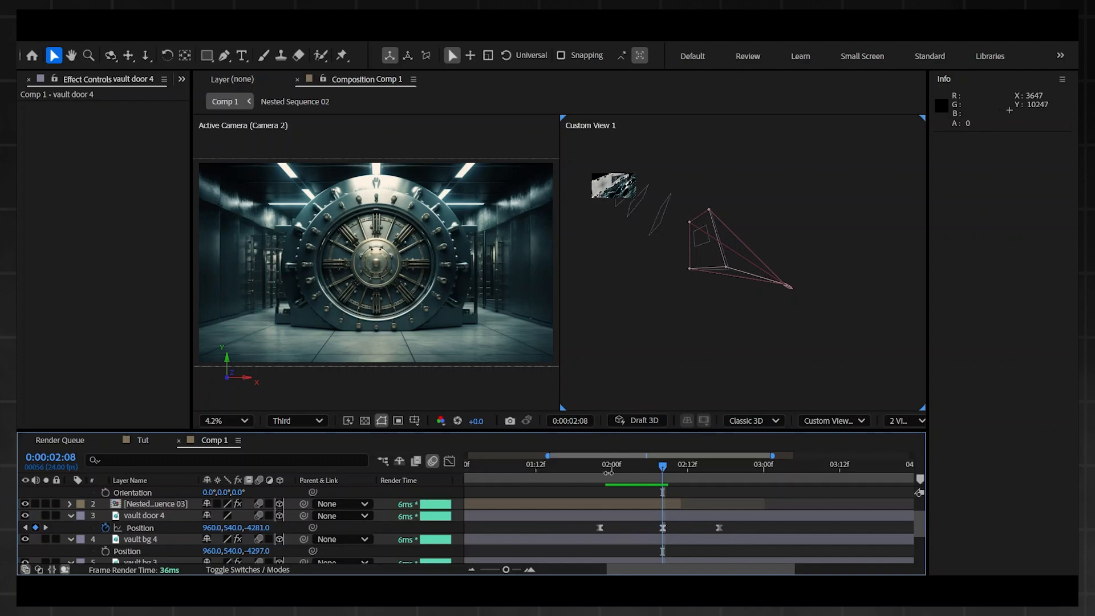
click(599, 465)
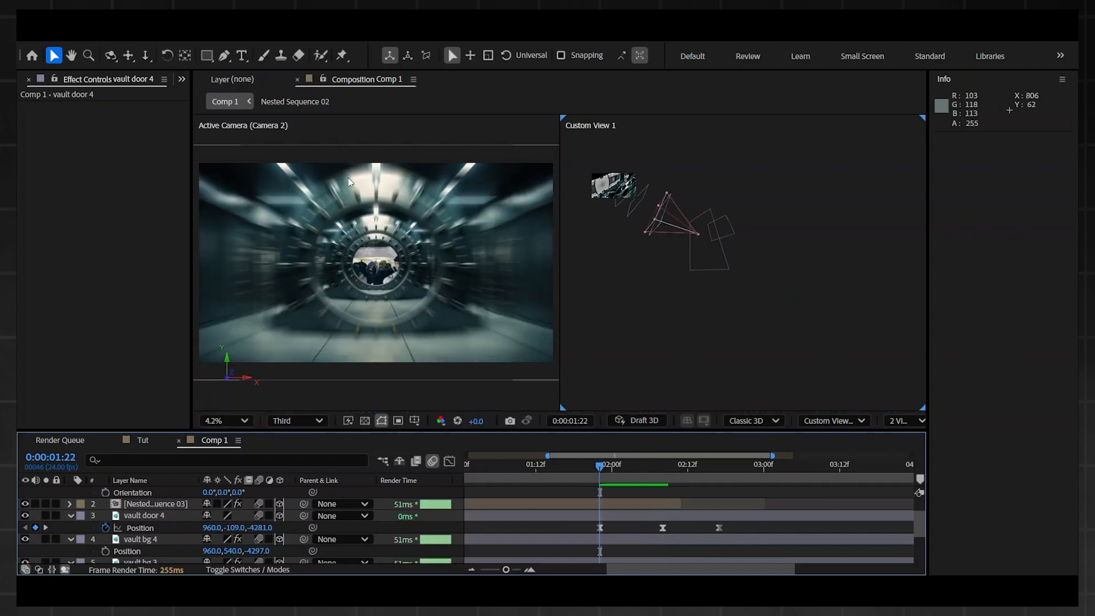
click(335, 117)
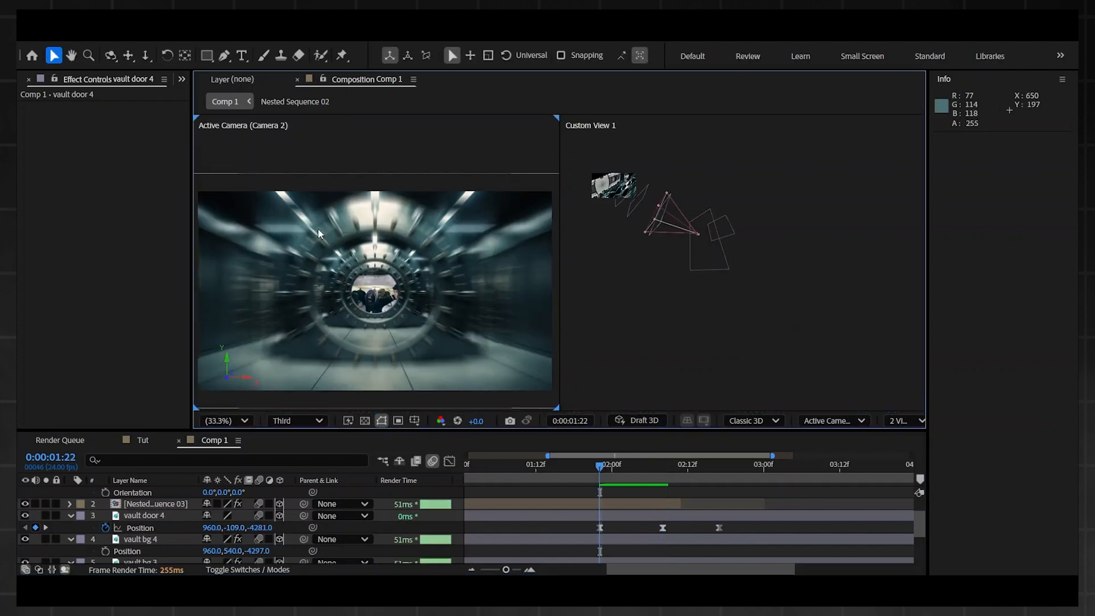
Step: Check the vault door 4 Position keyframes at 0:00:02:08 and 0:00:02:17 and examine their speed curve in the graph editor
click(662, 465)
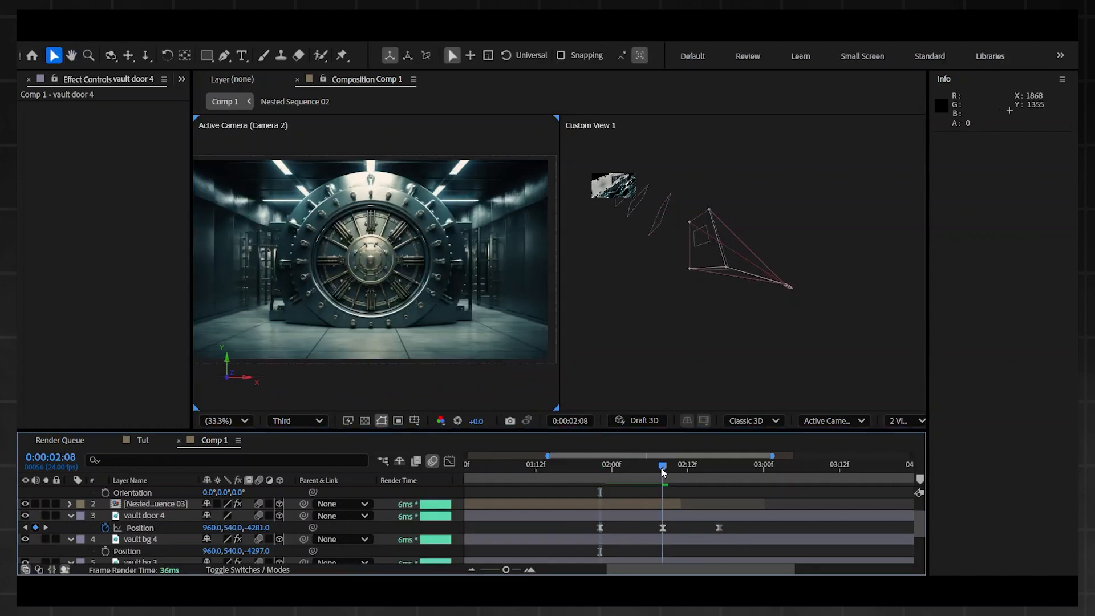
click(718, 463)
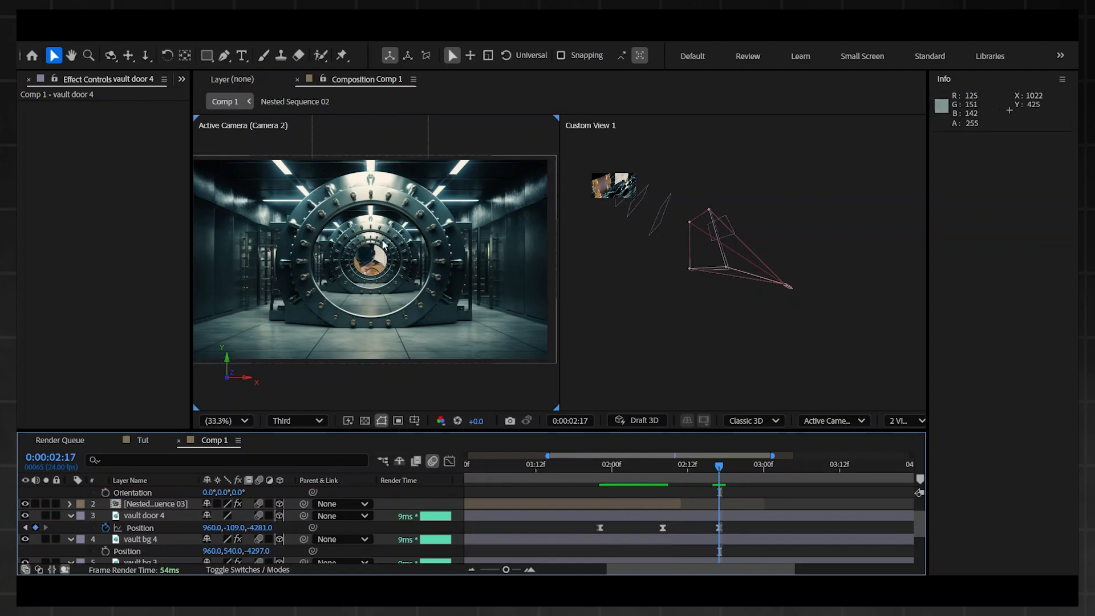
drag(734, 531, 596, 521)
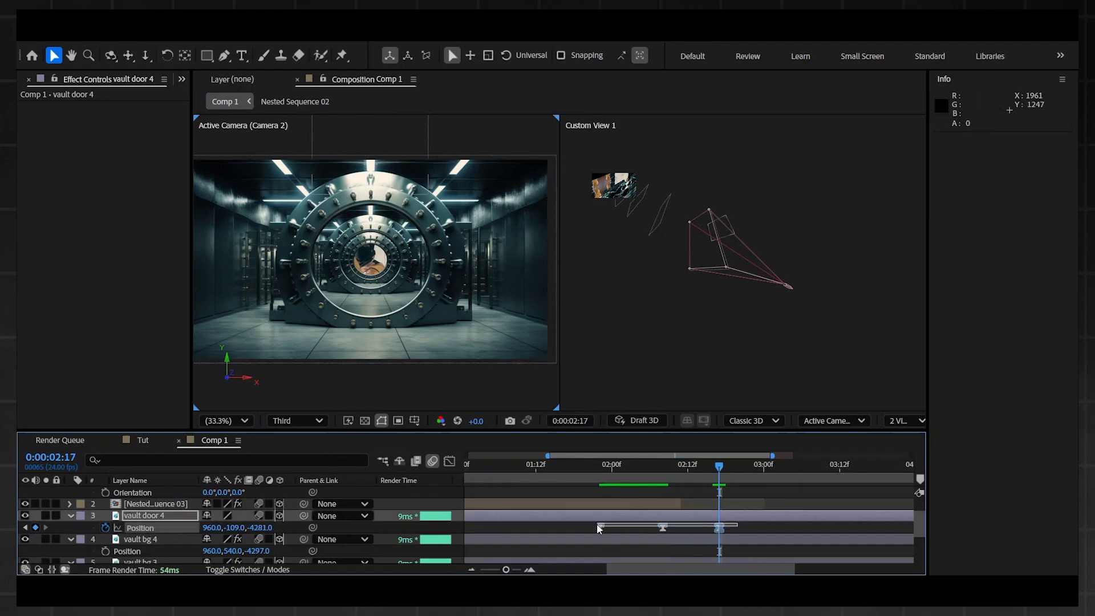
click(449, 461)
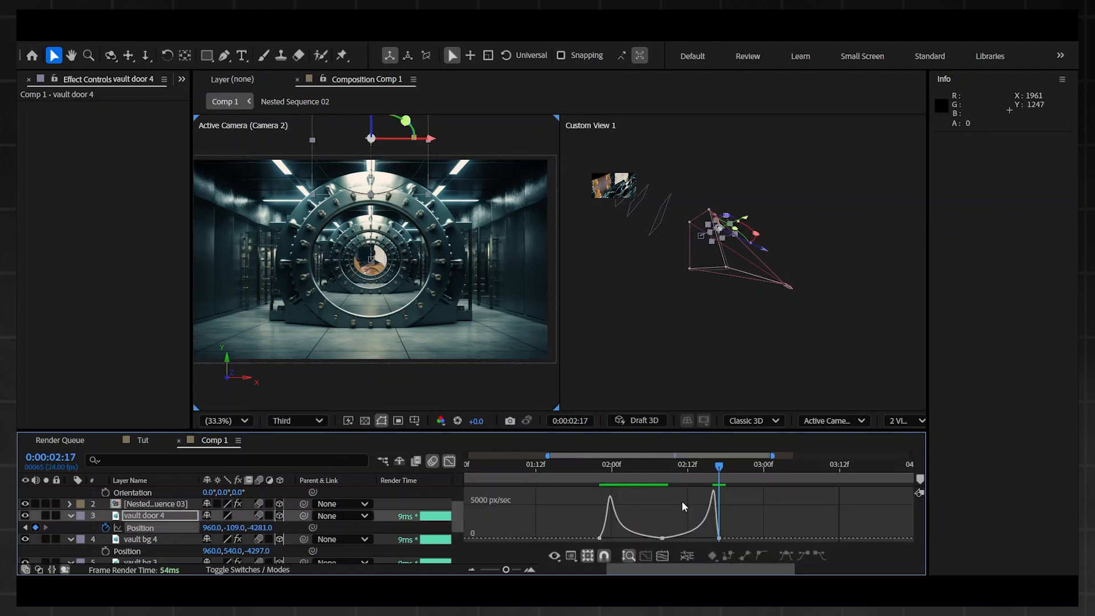
drag(676, 516, 652, 543)
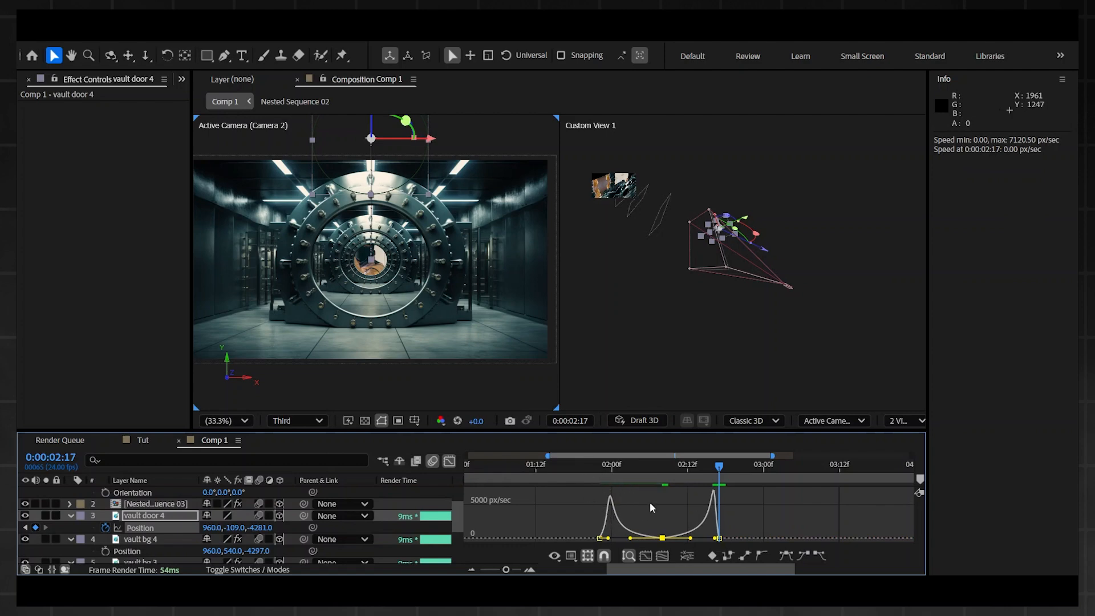
click(449, 461)
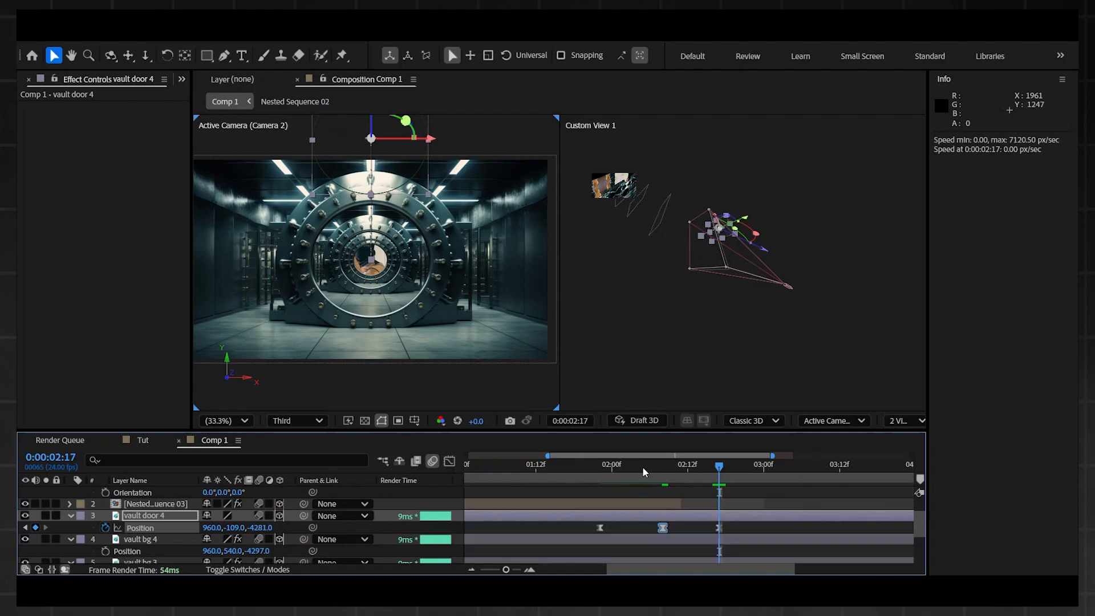
Step: Play back the vault door closing and opening from around 0:00:01:18
drag(597, 465, 578, 467)
key(space)
key(space)
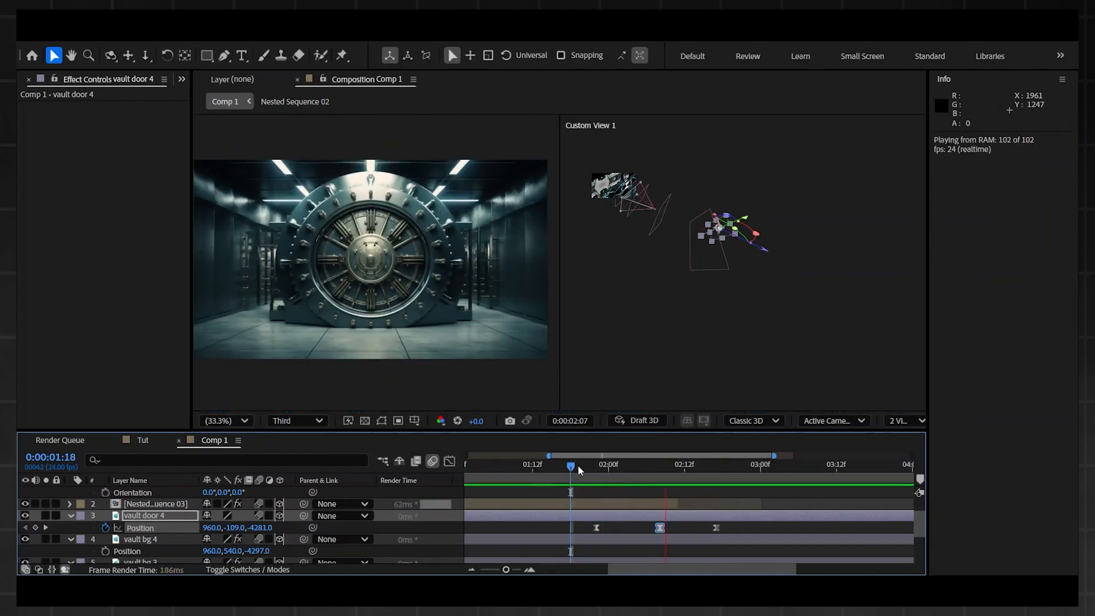
click(579, 469)
key(space)
key(space)
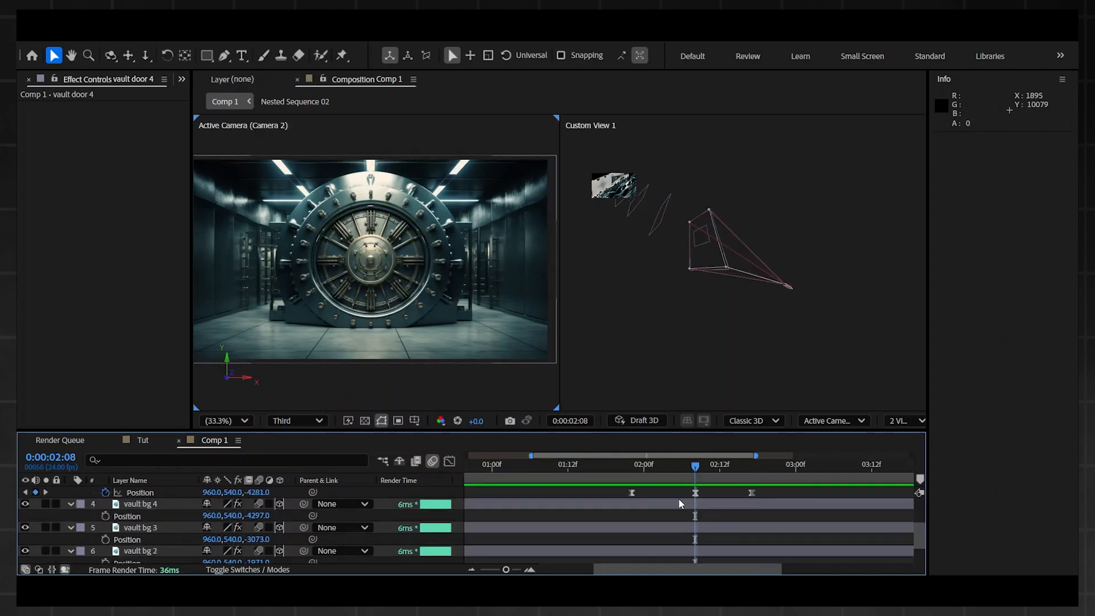
Step: Split the vault bg 3, vault bg 2 and vault bg layers at 0:00:02:08 and delete the parts after the cut
click(126, 506)
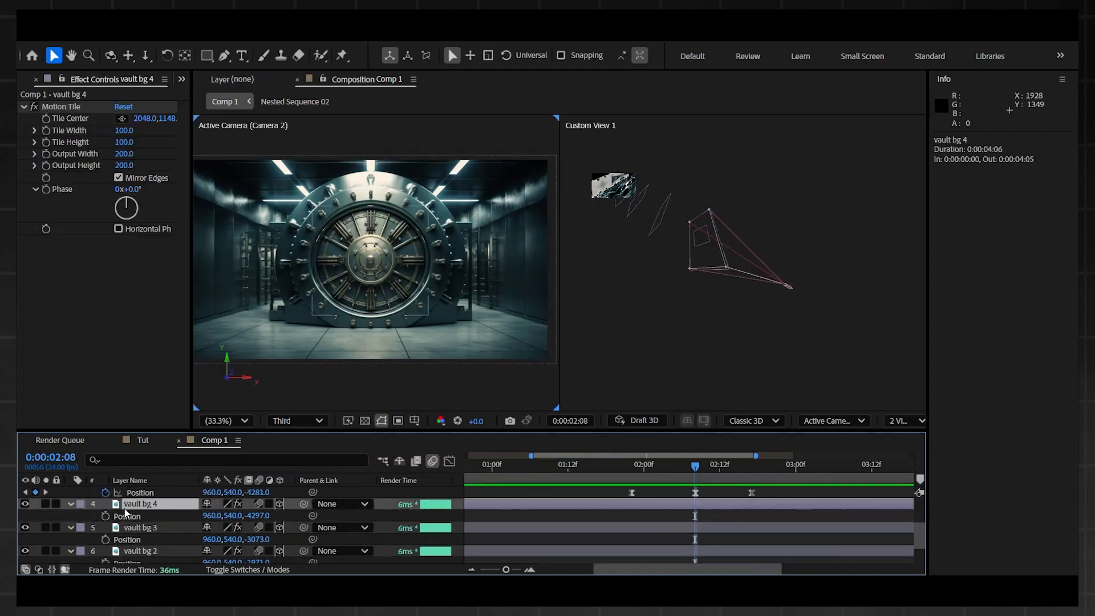
scroll(137, 513, up, 1)
shift+click(138, 516)
scroll(166, 528, down, 1)
click(162, 528)
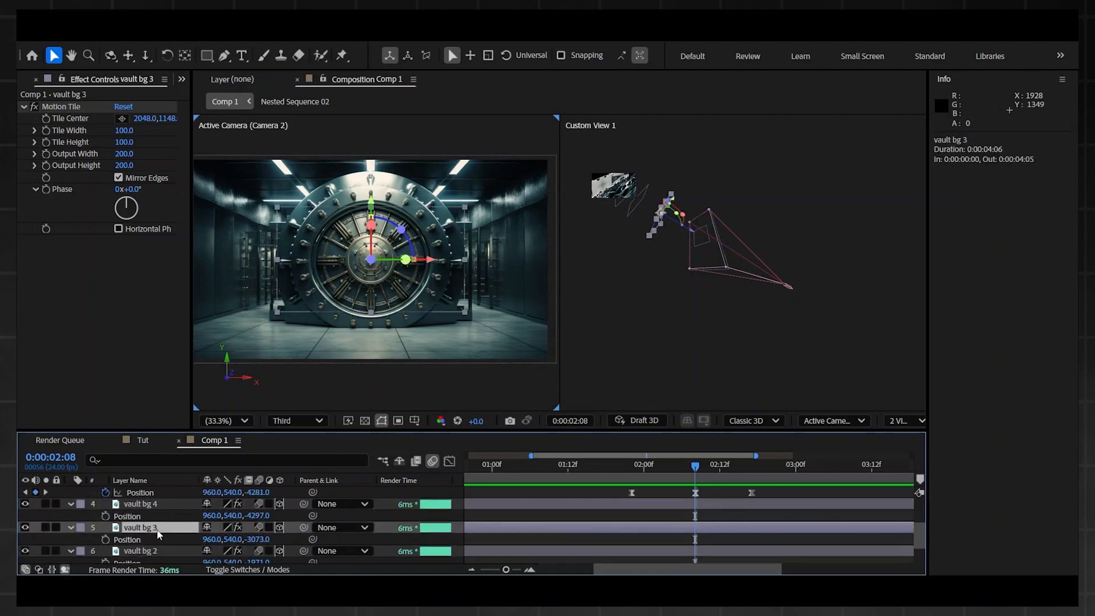
scroll(157, 530, down, 1)
shift+click(149, 539)
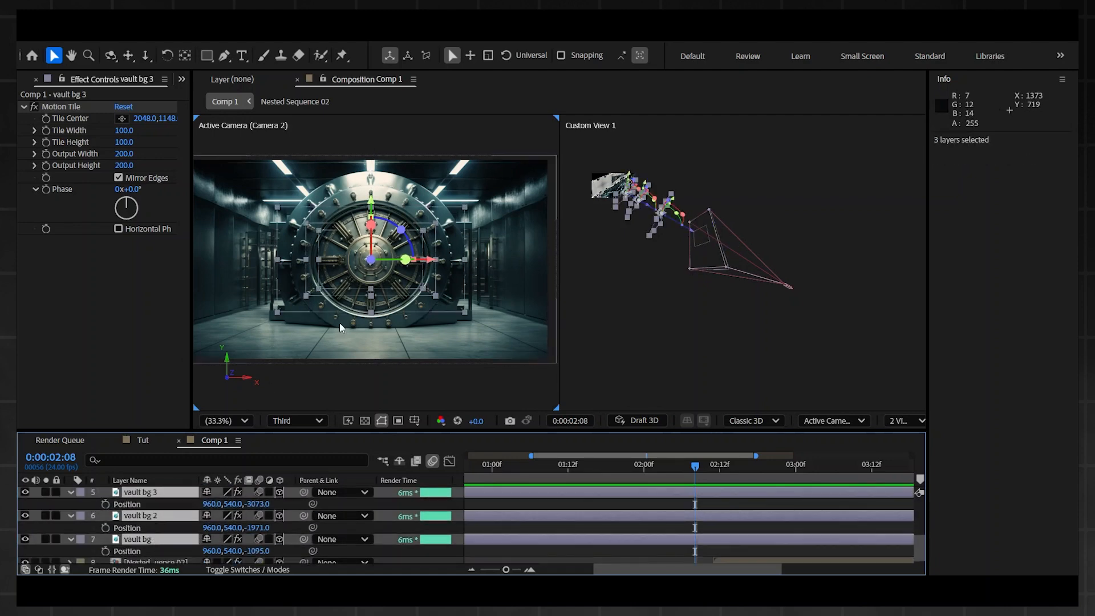
scroll(595, 492, up, 1)
drag(613, 468, 693, 470)
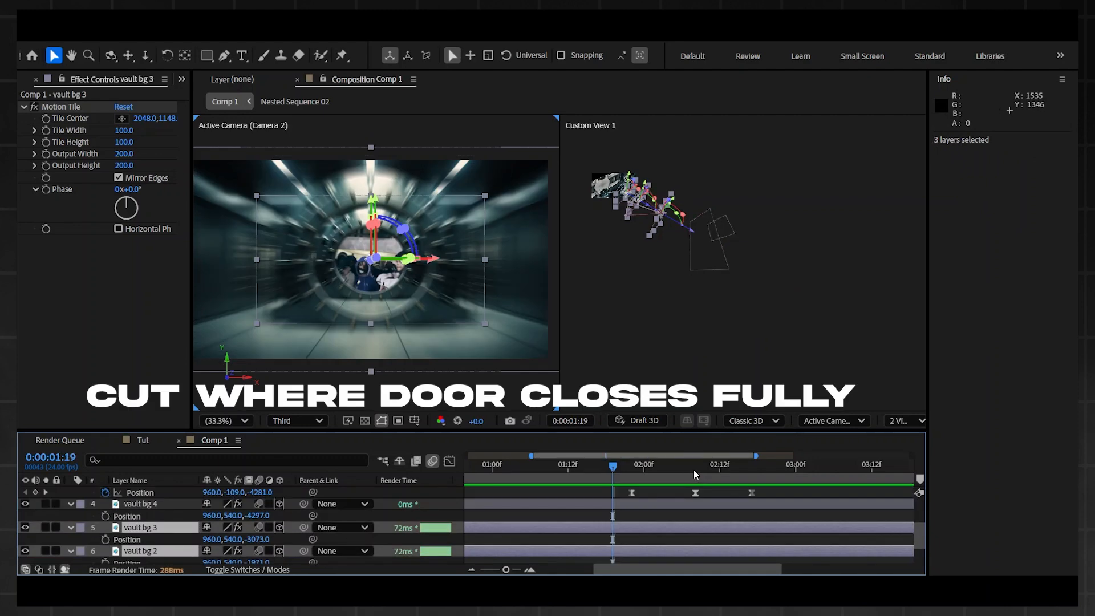
scroll(711, 493, down, 1)
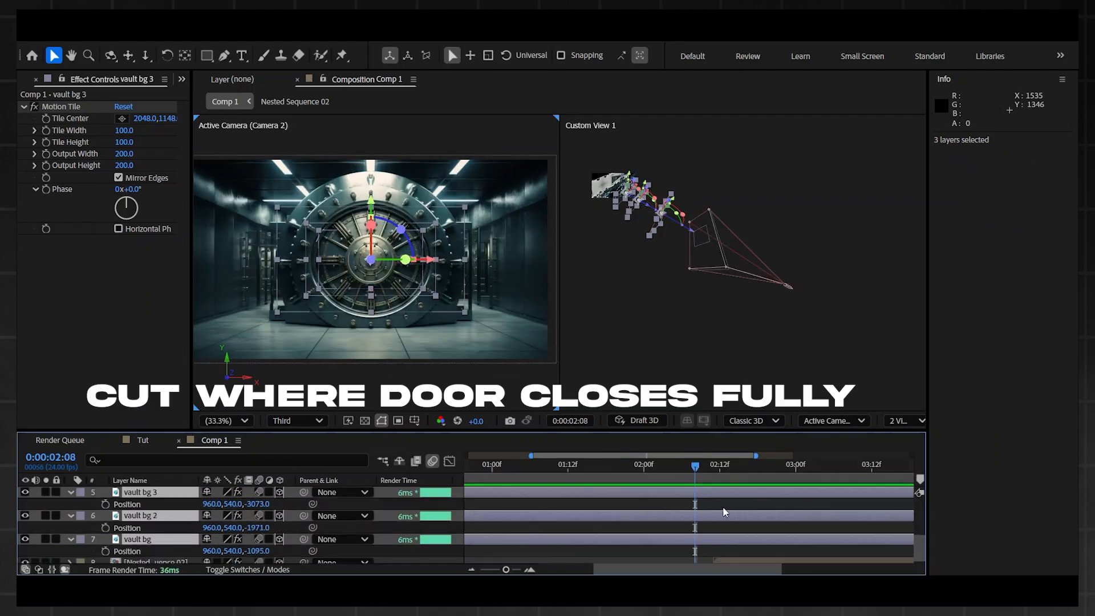
key(ctrl+shift+d)
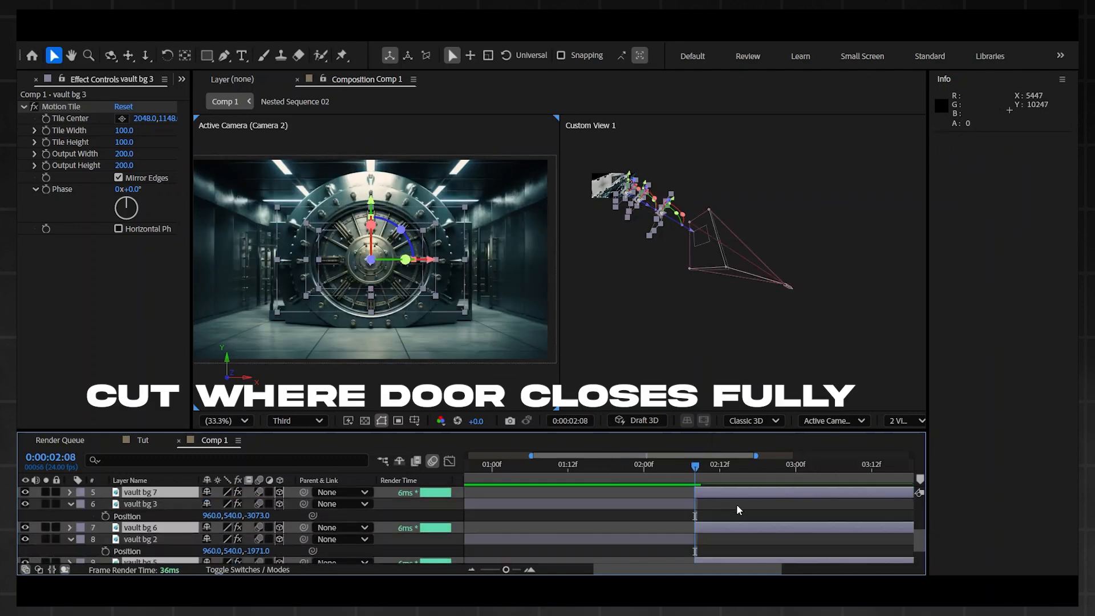
key(Delete)
scroll(721, 480, down, 1)
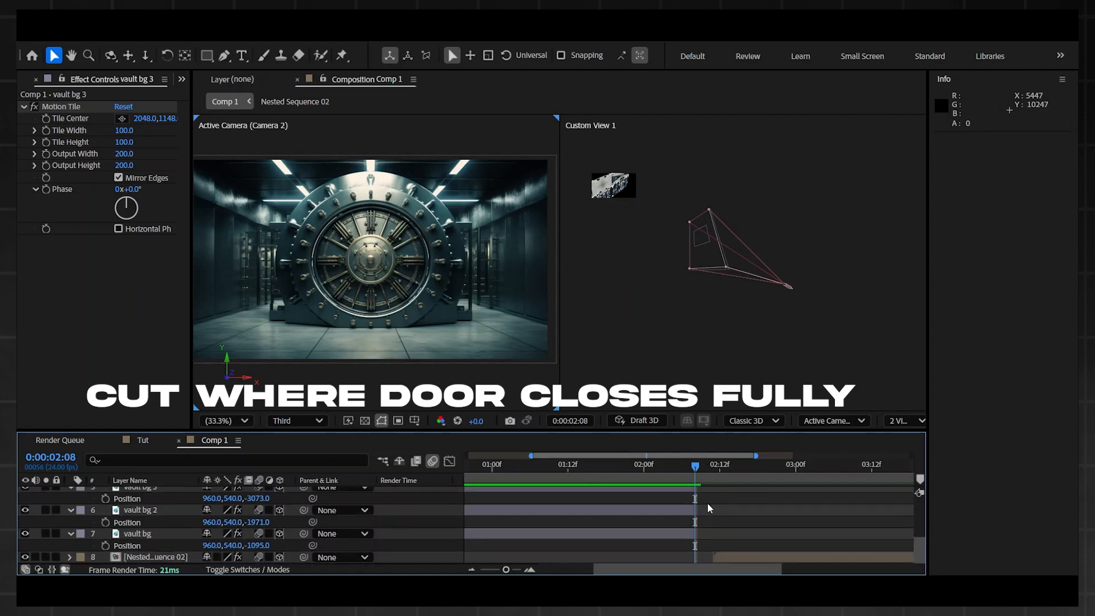
Step: Shift Nested Sequence 02 so it starts at 0:00:02:08, where the vault door is fully closed
mouse_move(700, 472)
mouse_down()
mouse_move(607, 468)
mouse_move(691, 457)
mouse_up()
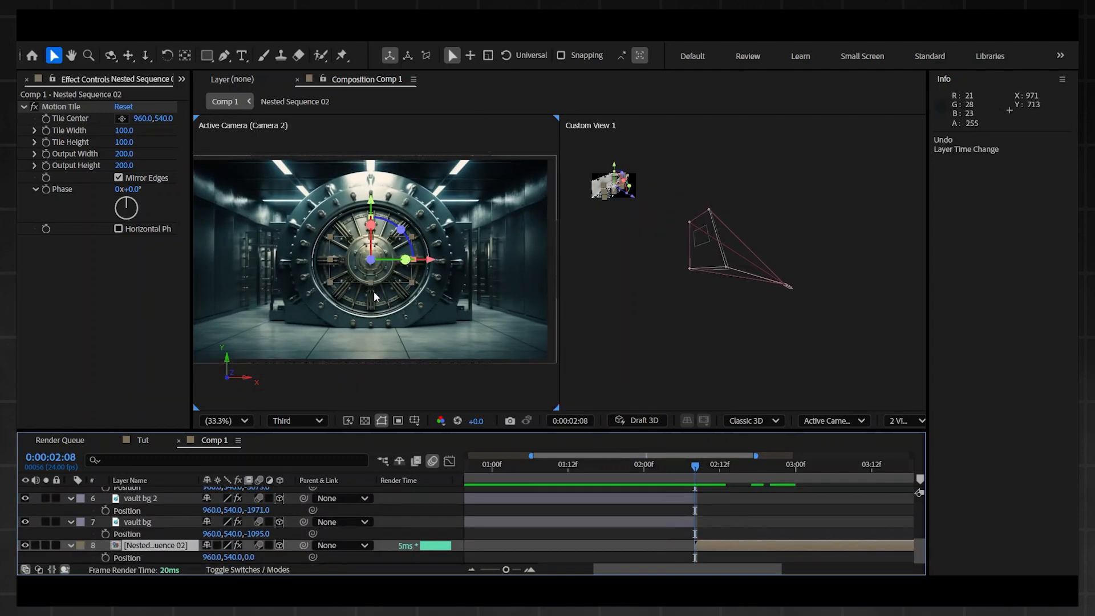
scroll(702, 484, up, 3)
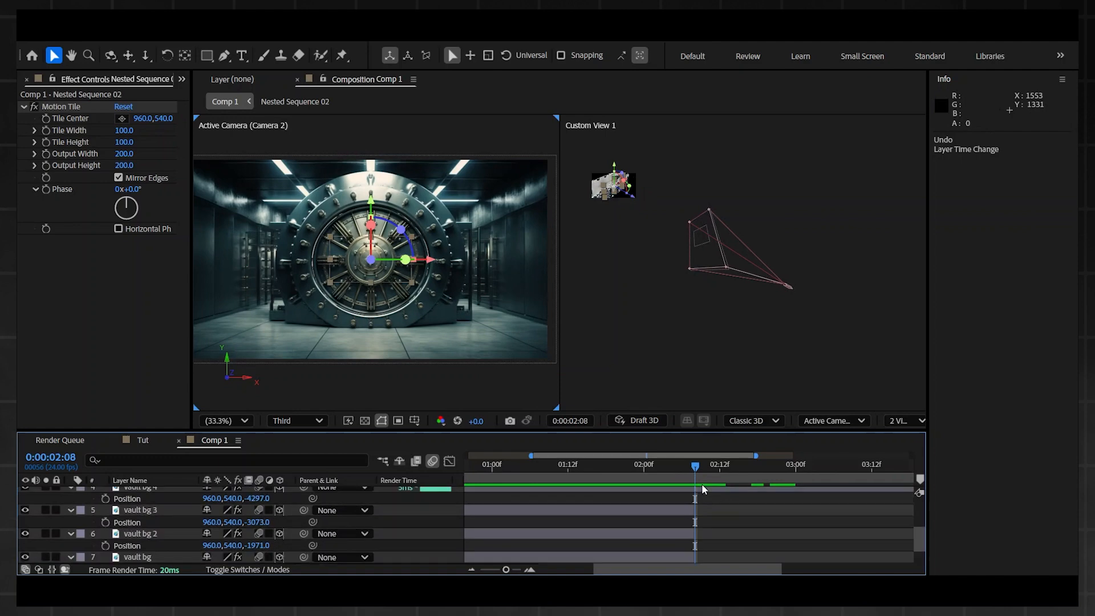
click(695, 510)
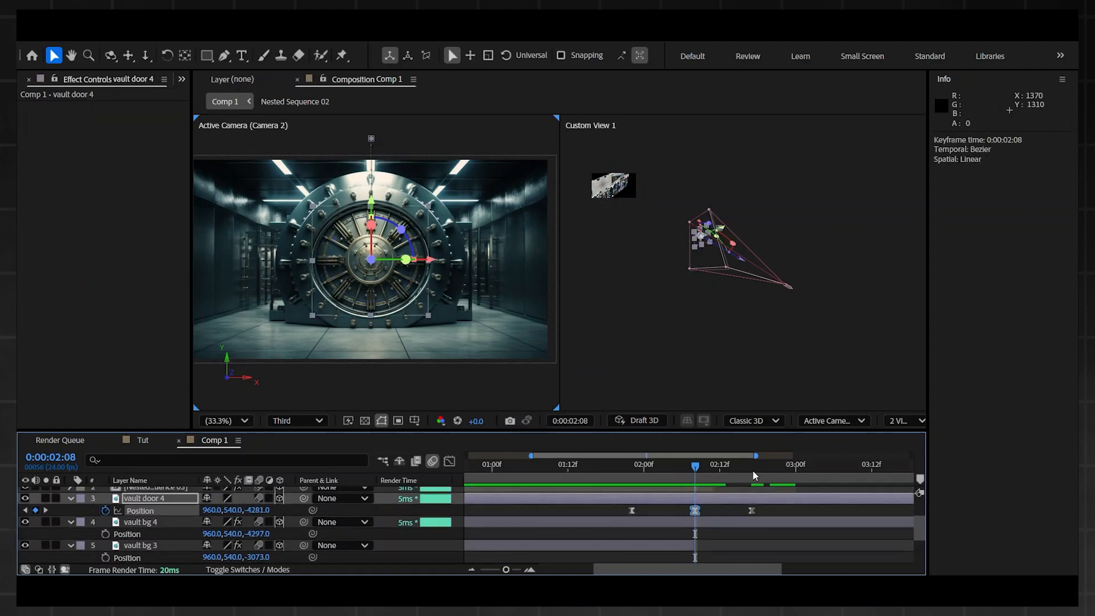
scroll(697, 512, down, 4)
click(718, 544)
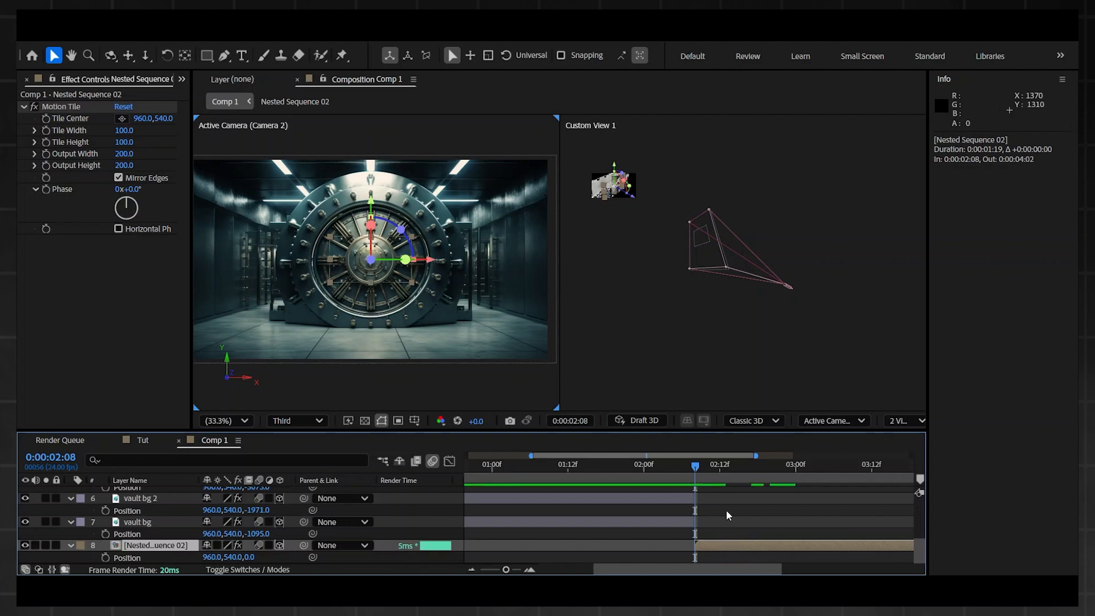
scroll(719, 517, up, 4)
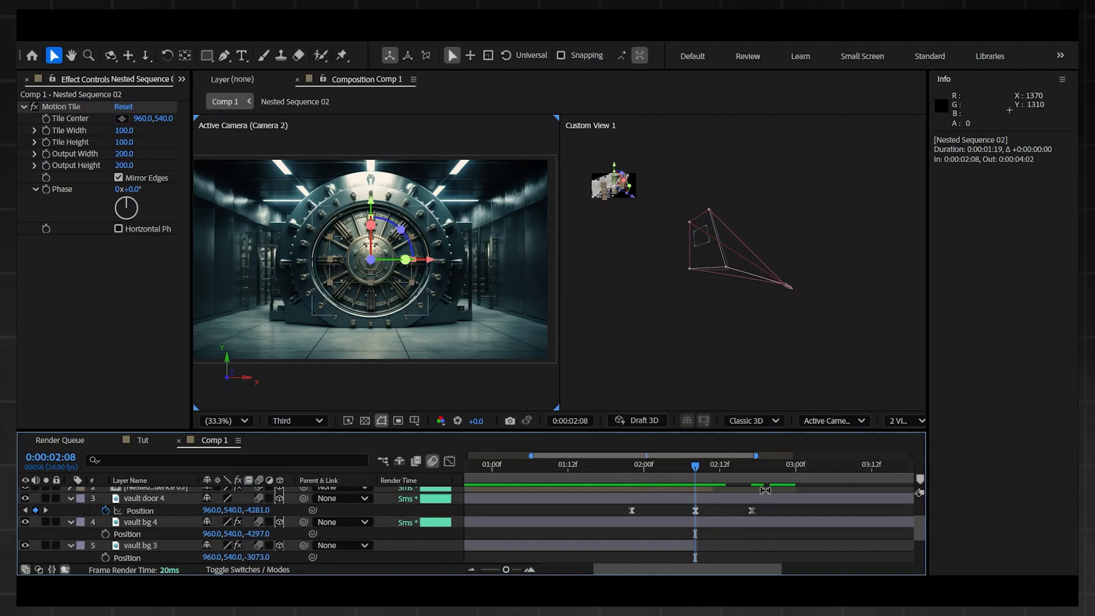
scroll(700, 536, down, 4)
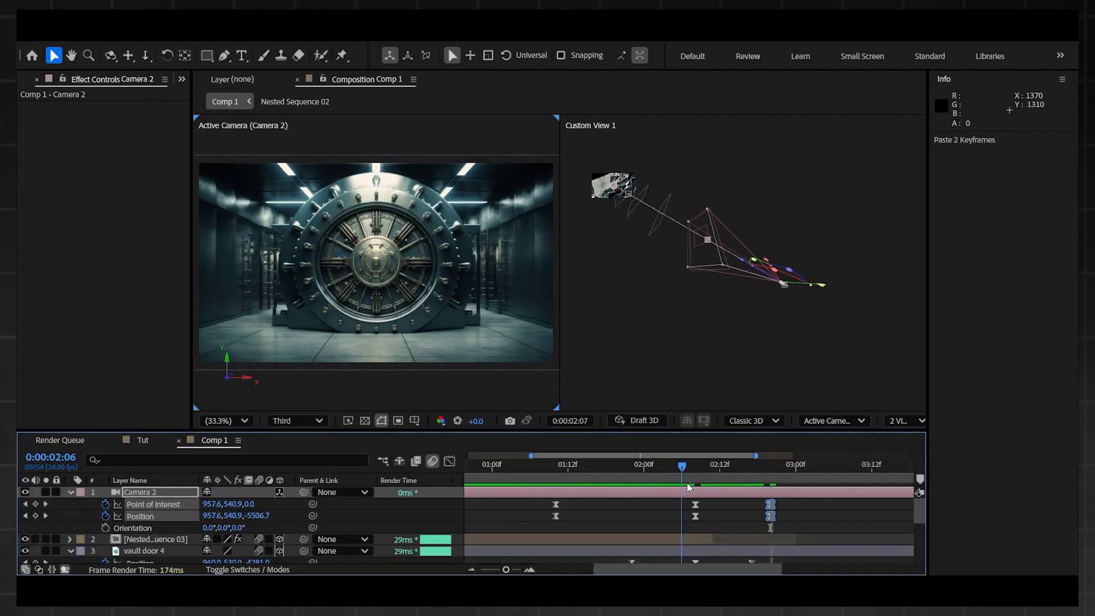
Step: Move Camera 2's last Point of Interest and Position keyframes to 0:00:02:18
key(Page_Up)
drag(770, 502, 759, 503)
click(743, 505)
drag(697, 471, 759, 470)
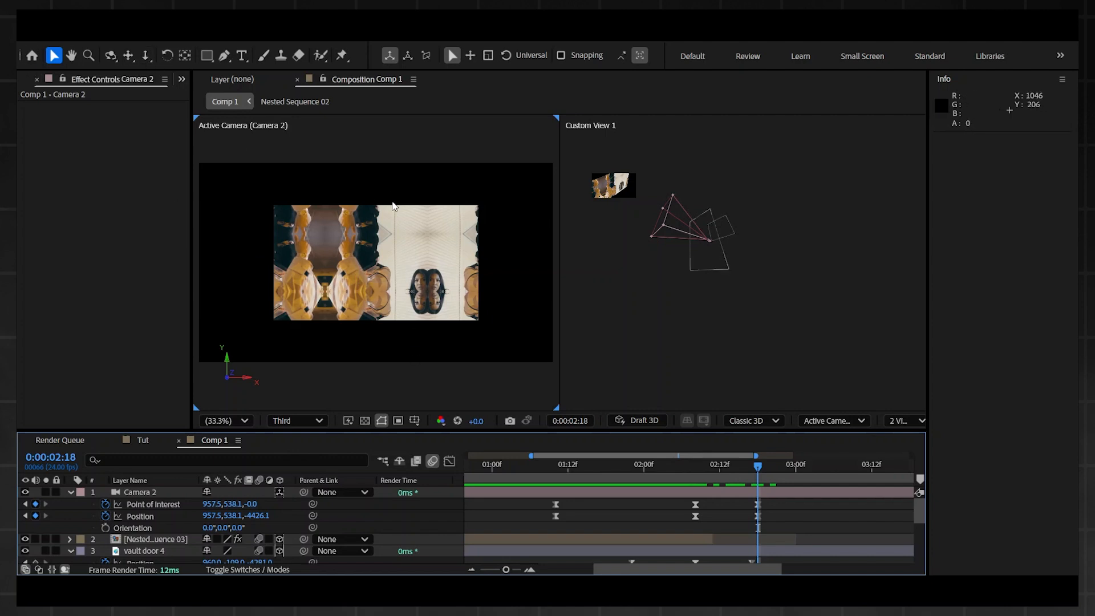
Step: Play the camera move from 0:00:02:08 and inspect how Nested Sequence 02 fits the camera frame after the door opens
drag(759, 471, 694, 470)
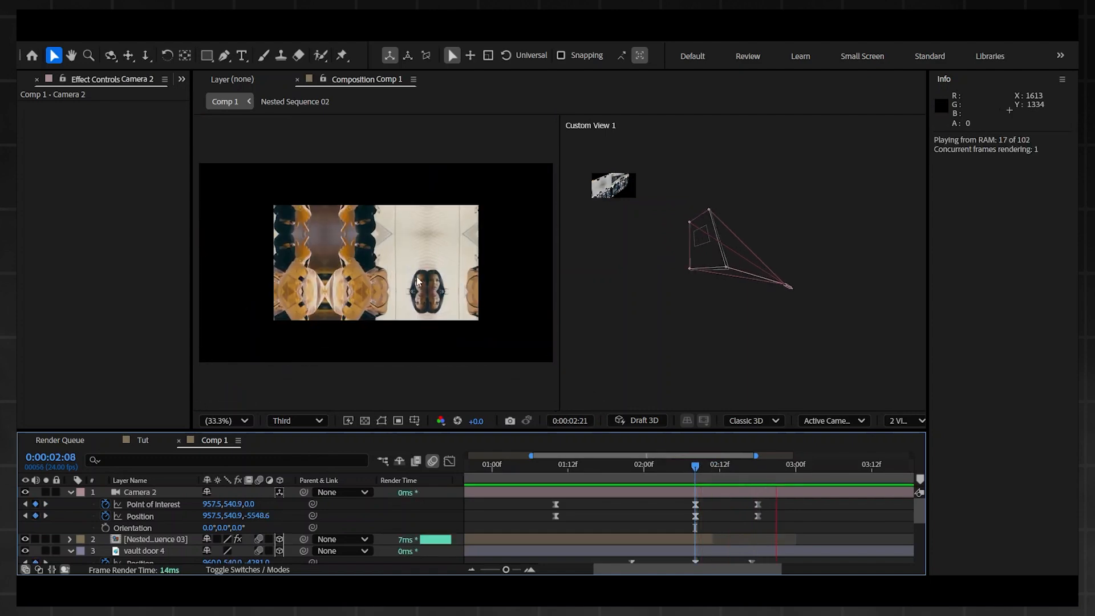
key(space)
scroll(798, 539, down, 5)
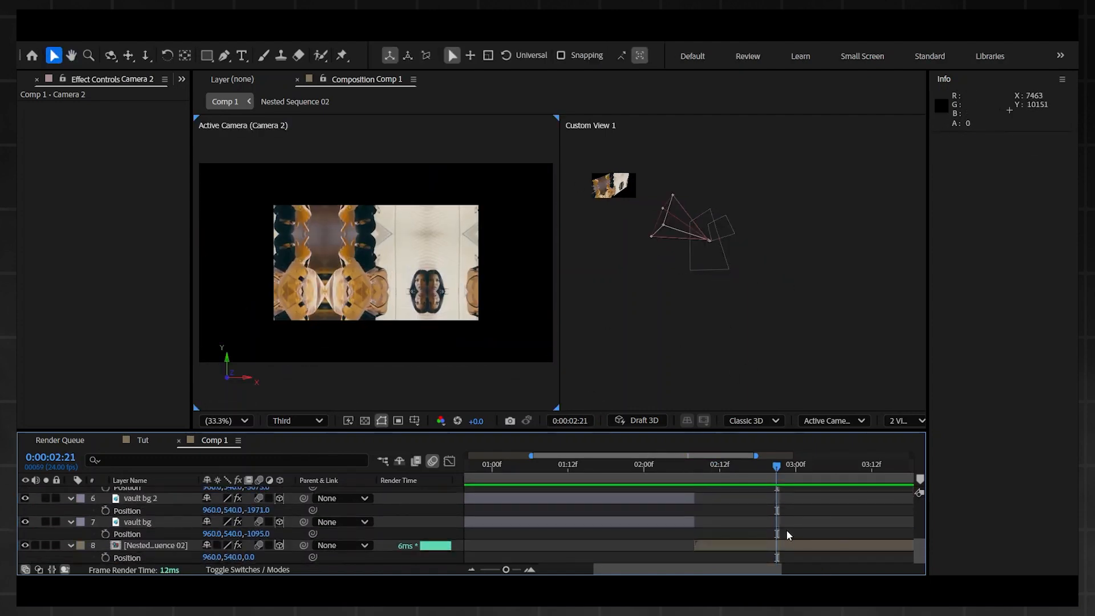
click(786, 544)
scroll(730, 504, up, 3)
scroll(727, 499, up, 2)
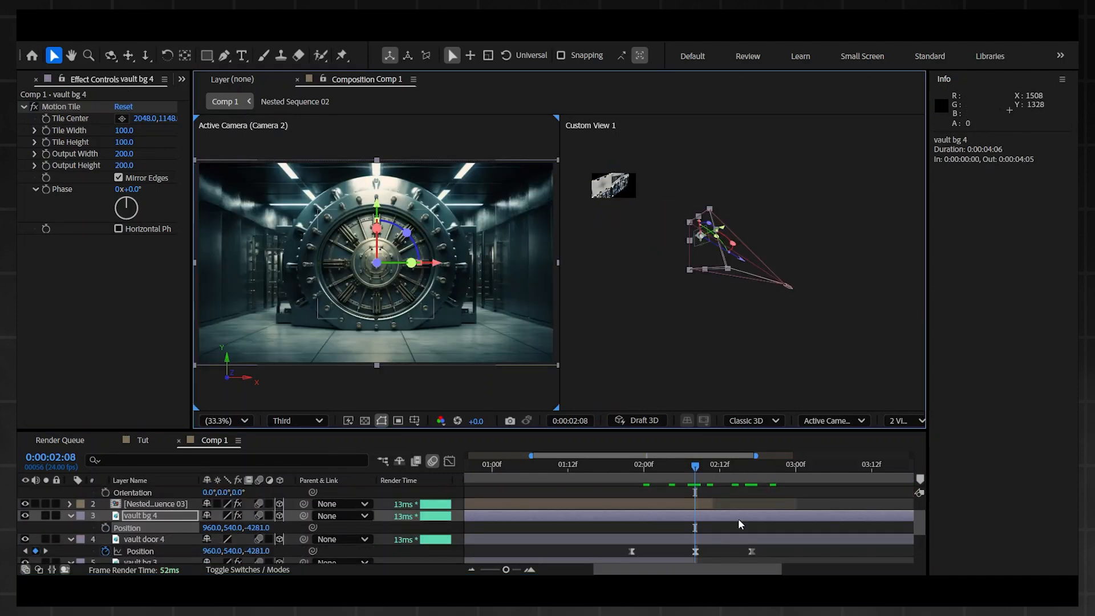
scroll(739, 524, up, 2)
drag(695, 465, 766, 463)
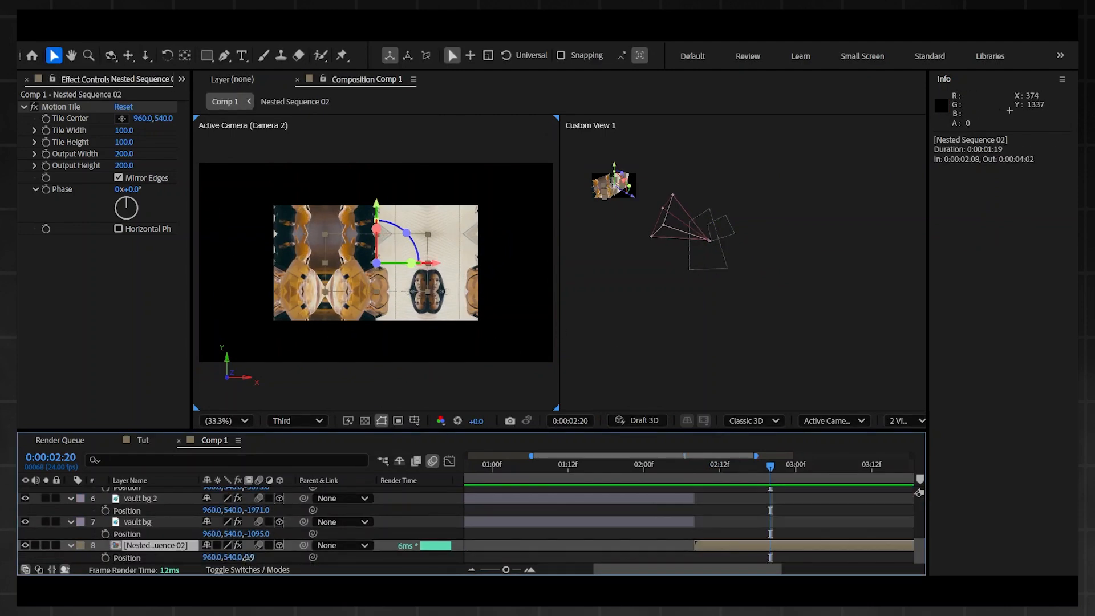
Step: Bring Nested Sequence 02 forward on the Z axis to about -3182 so it fills the camera frame at 0:00:02:20
drag(256, 558, 125, 567)
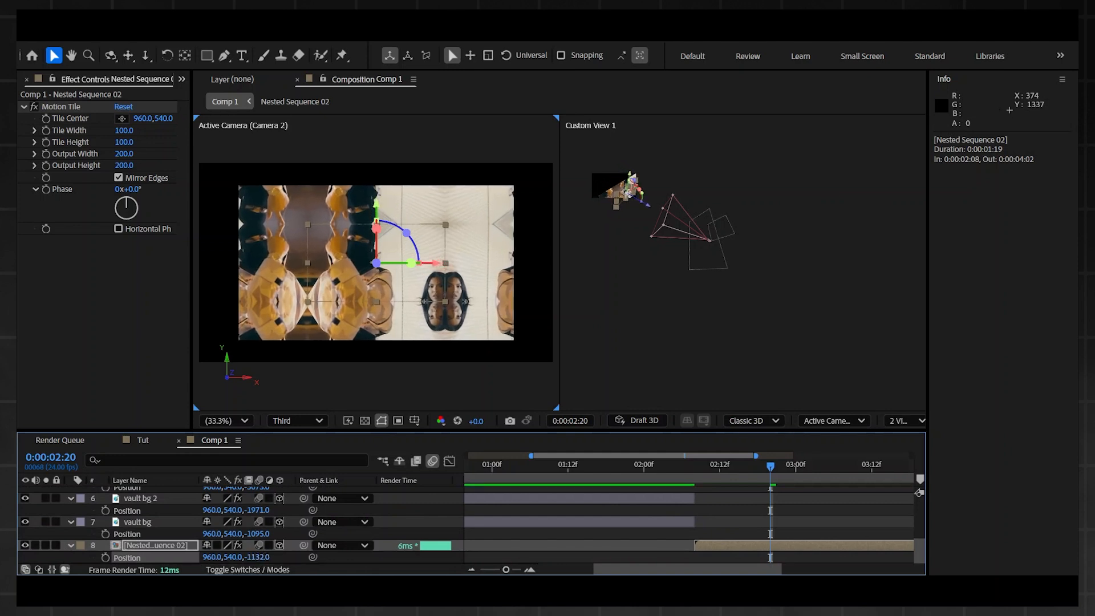
drag(261, 558, 217, 566)
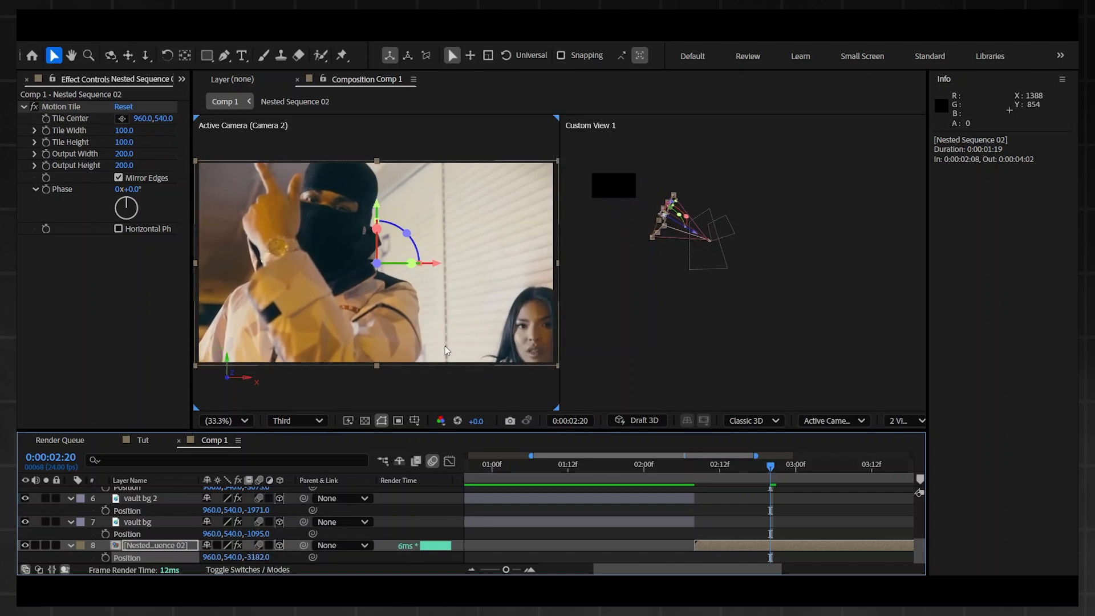
drag(768, 467, 740, 467)
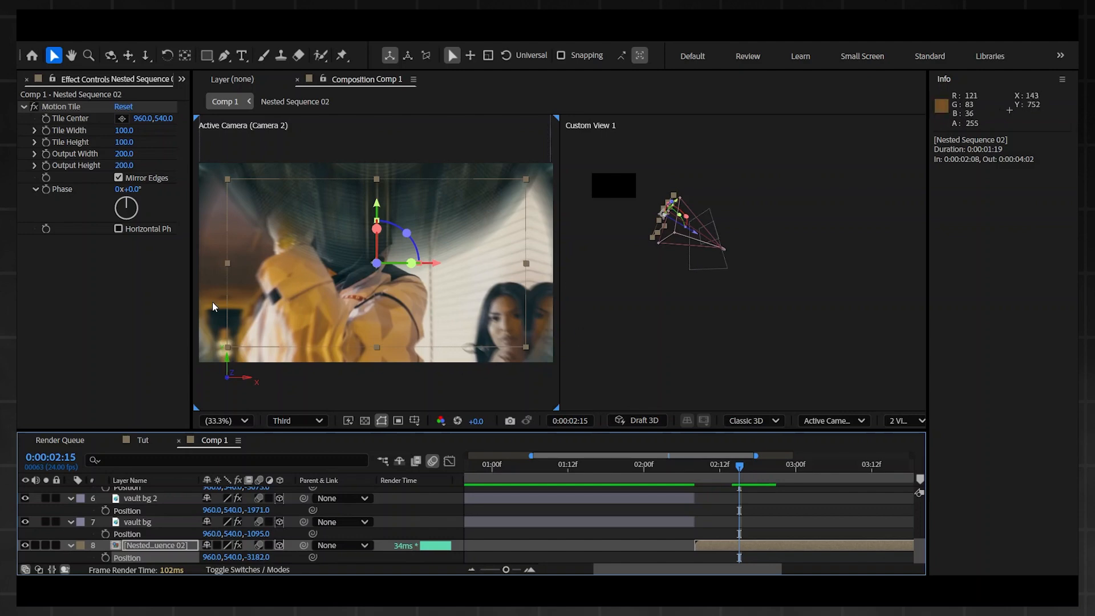
drag(262, 560, 182, 545)
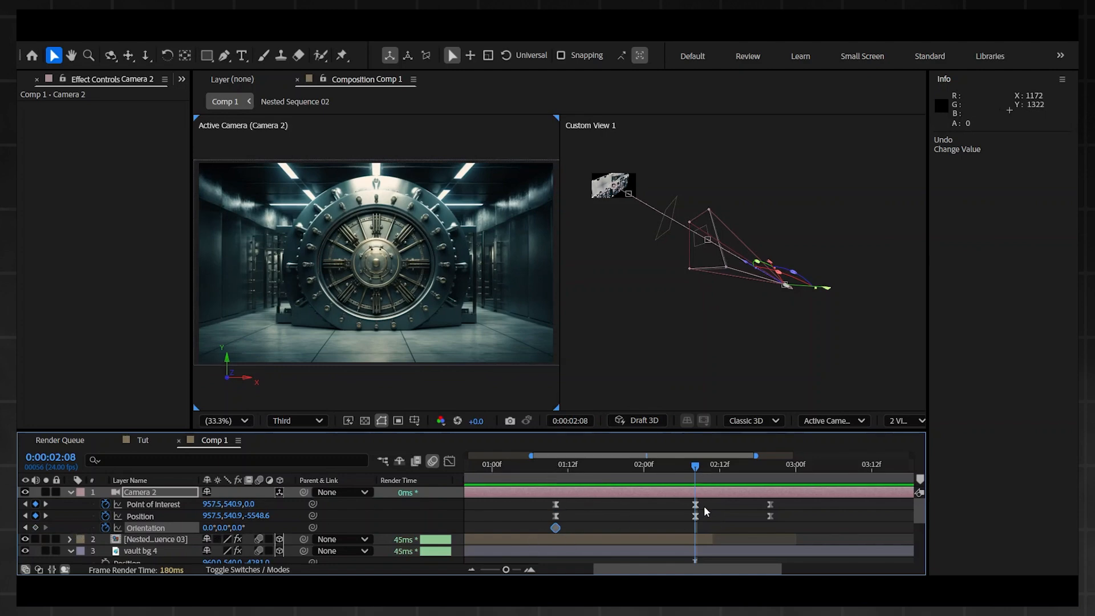
Step: Set Camera 2's Z orientation to 349° at 0:00:02:08 and paste a copy of its first Orientation keyframe at 0:00:02:20
drag(238, 527, 231, 530)
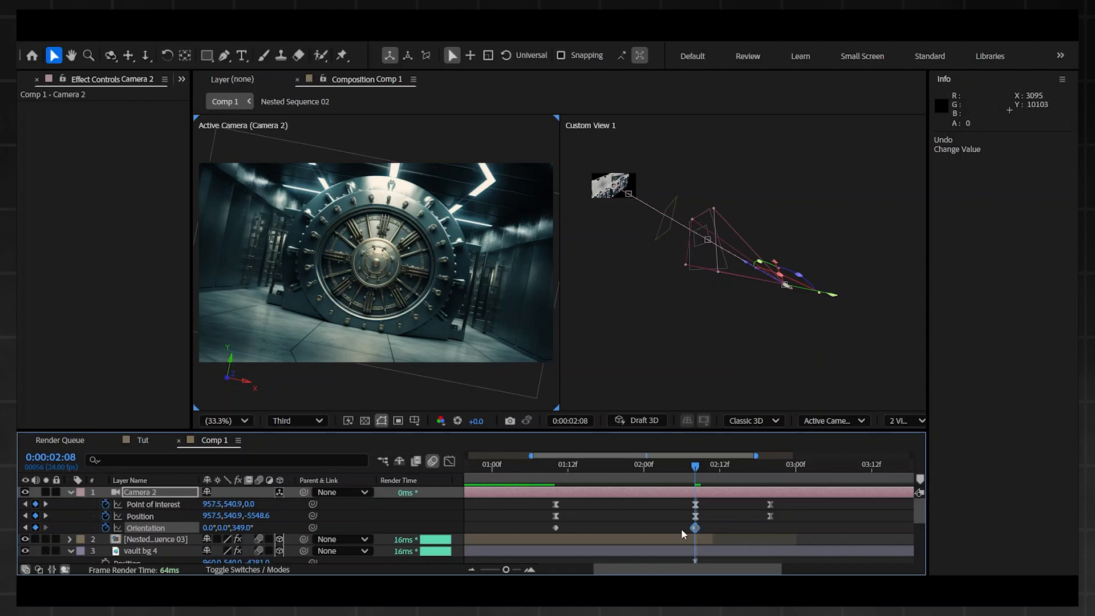
click(556, 528)
key(ctrl+c)
click(764, 467)
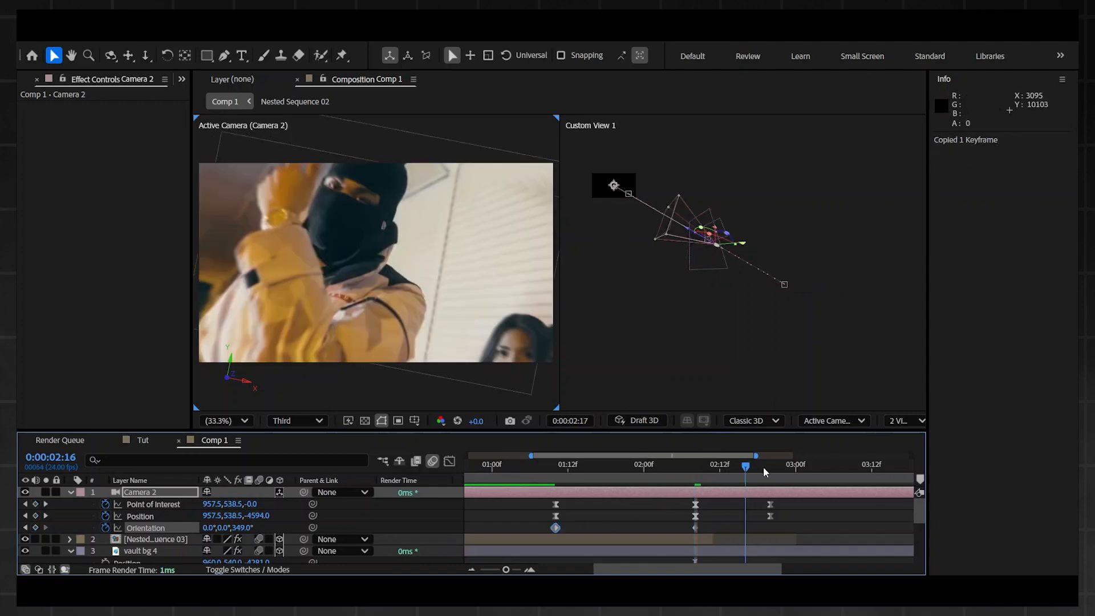
key(ctrl+v)
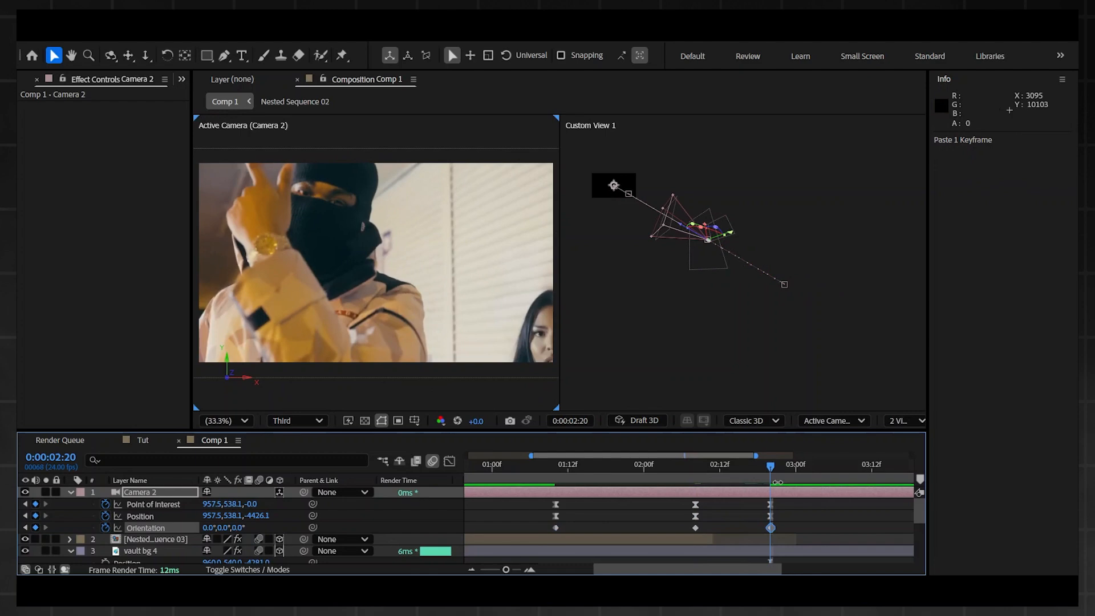
Step: Apply Easy Ease to Camera 2's three Orientation keyframes and preview the camera roll
drag(798, 525, 513, 530)
click(544, 469)
key(space)
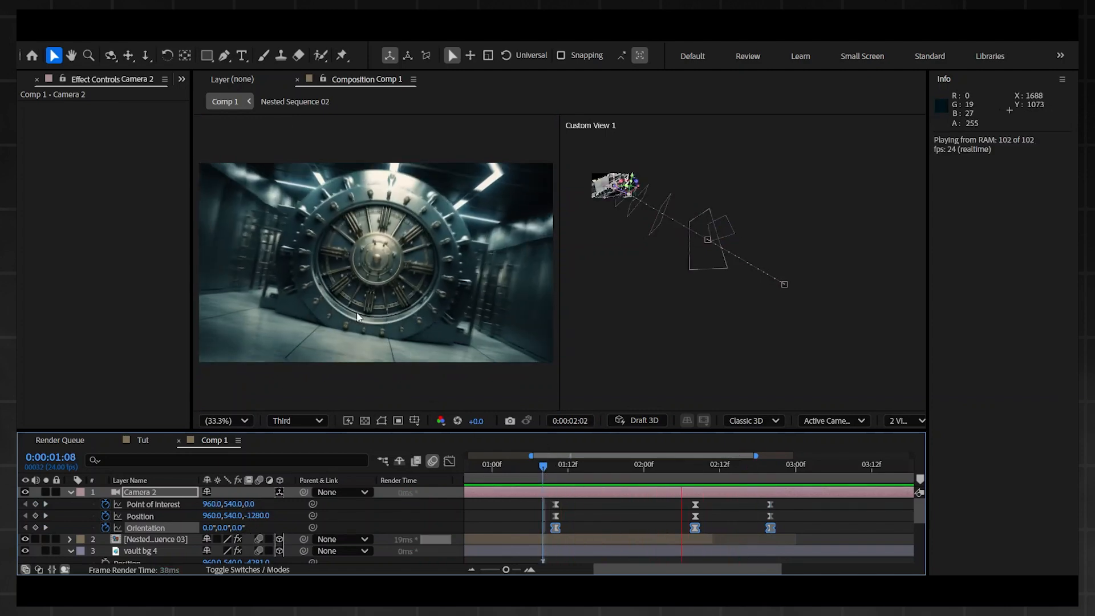
key(space)
key(space)
key(space)
Step: Adjust the easing of Camera 2's Orientation keyframes in the speed graph and play back the result
drag(534, 522, 707, 533)
click(449, 461)
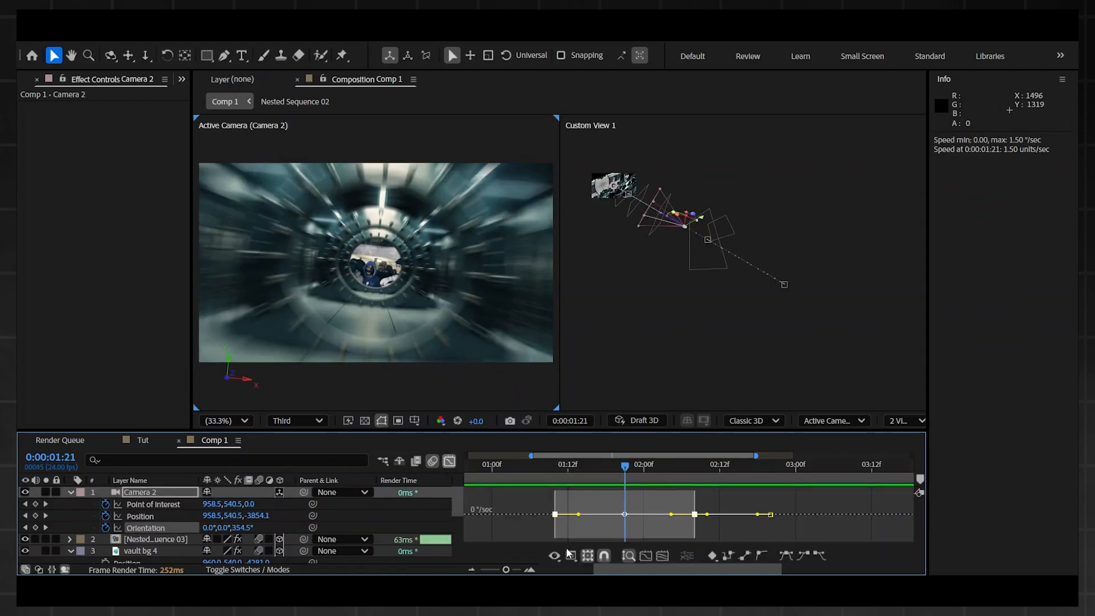
key(F9)
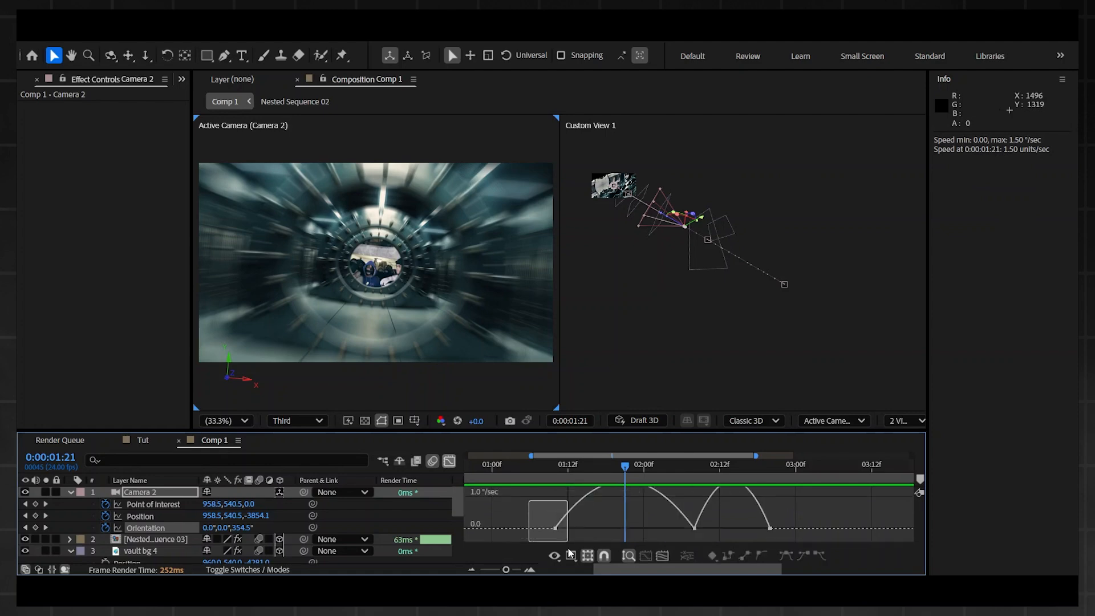
drag(578, 538, 597, 539)
key(shift+F3)
key(space)
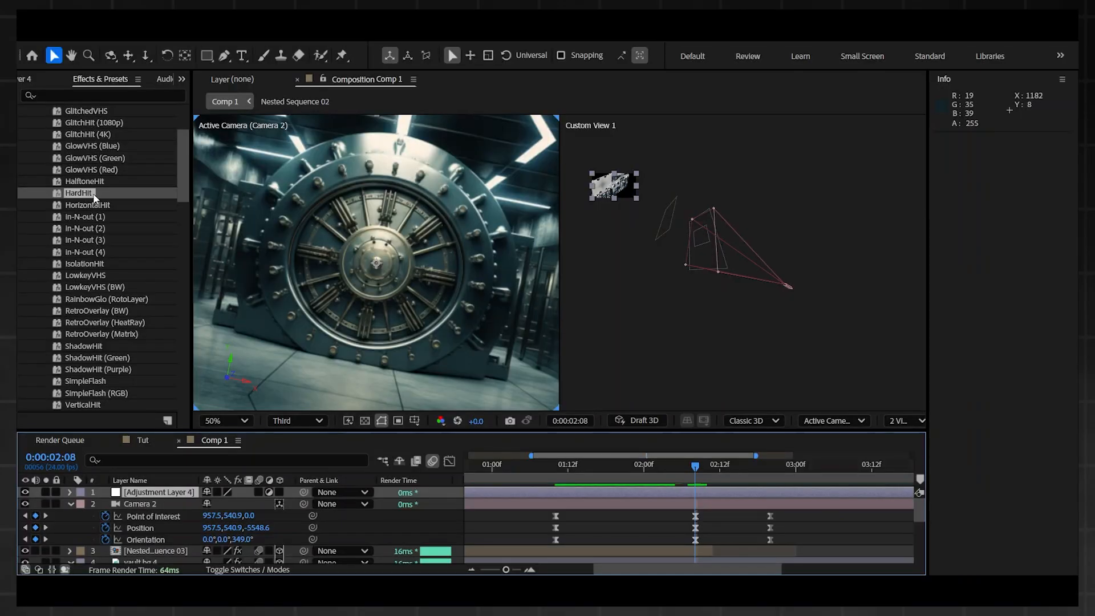
Step: Apply the HardHit preset to Adjustment Layer 4 at 0:00:02:08 and trim the layer to the span from 0:00:02:04 to 0:00:02:14
drag(73, 194, 702, 493)
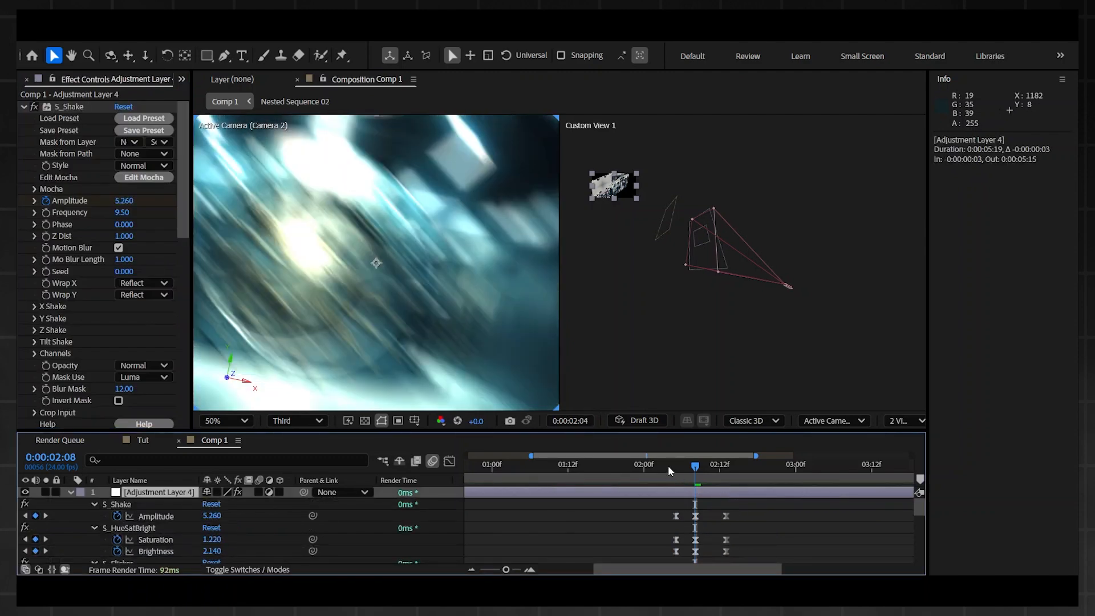
click(668, 465)
key(ctrl+shift+d)
drag(671, 466, 734, 466)
key(ctrl+shift+d)
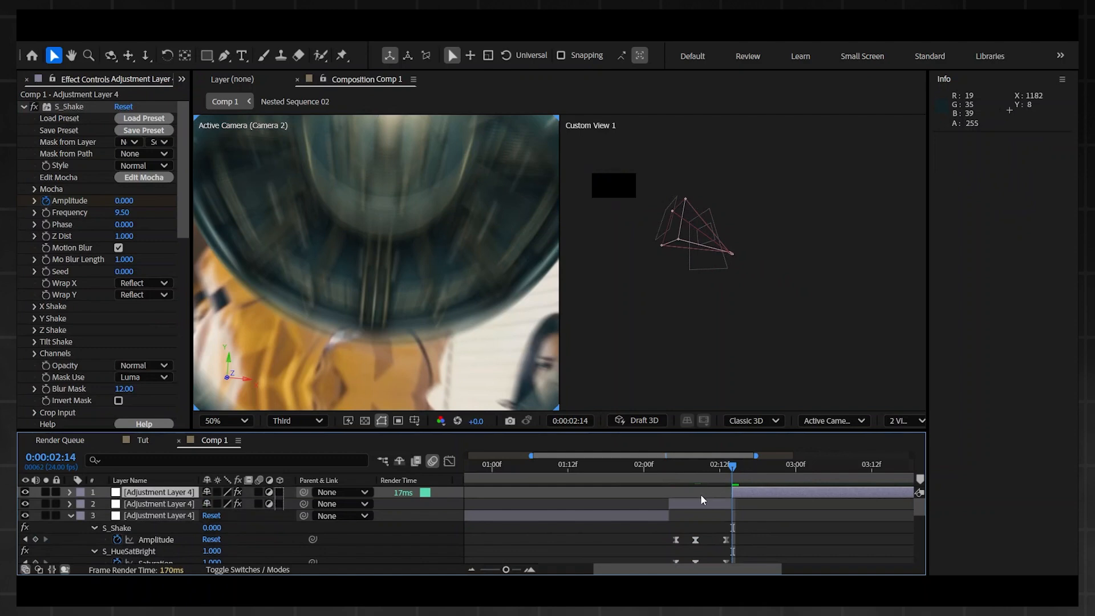
key(Delete)
click(659, 503)
key(Delete)
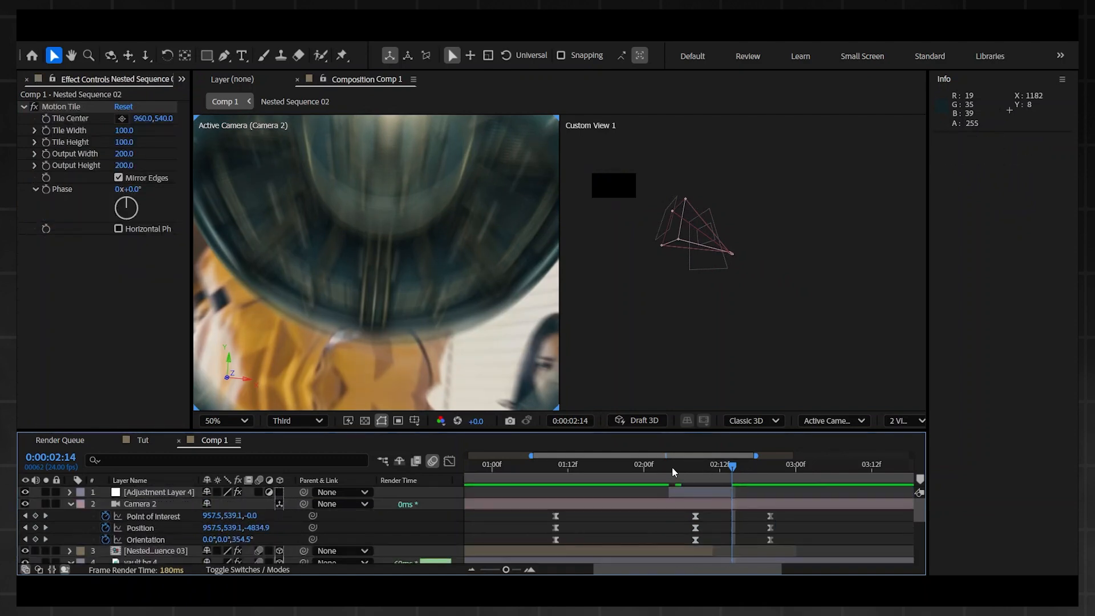